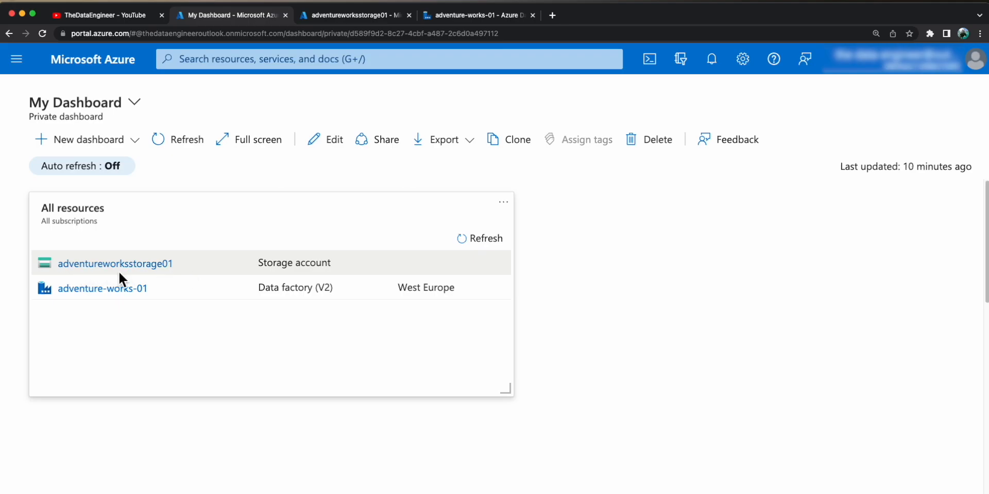
Open employee.csv for viewing from the input folder of the adventure-works container in the adventureworksstorage01 storage account
left_click(335, 20)
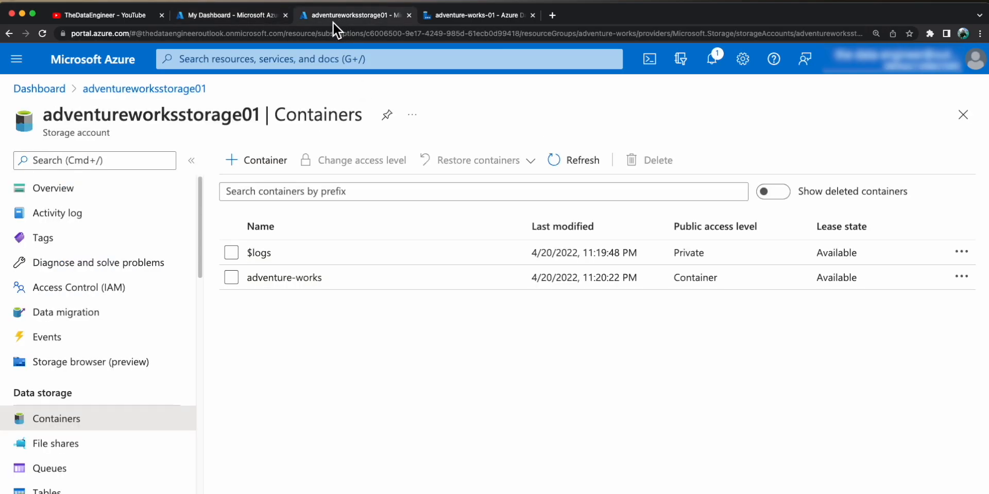
left_click(301, 278)
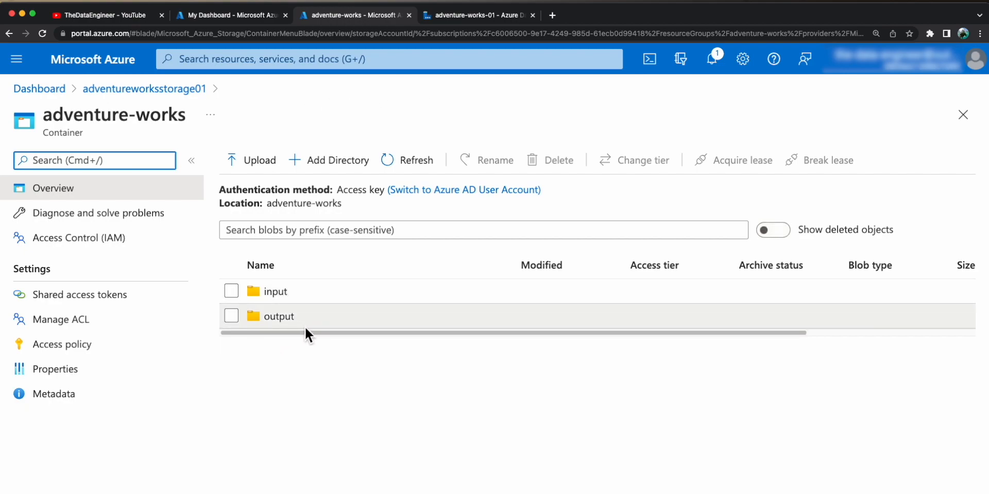
left_click(307, 291)
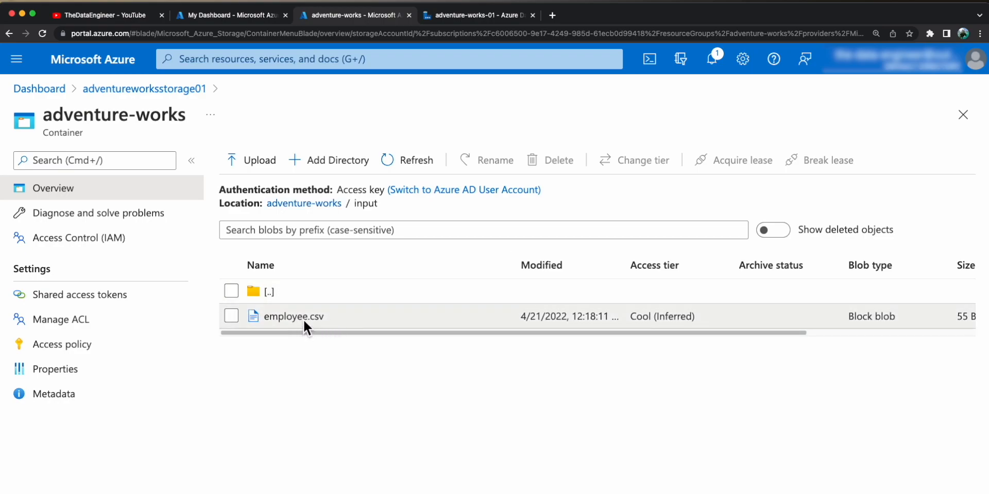
right_click(304, 319)
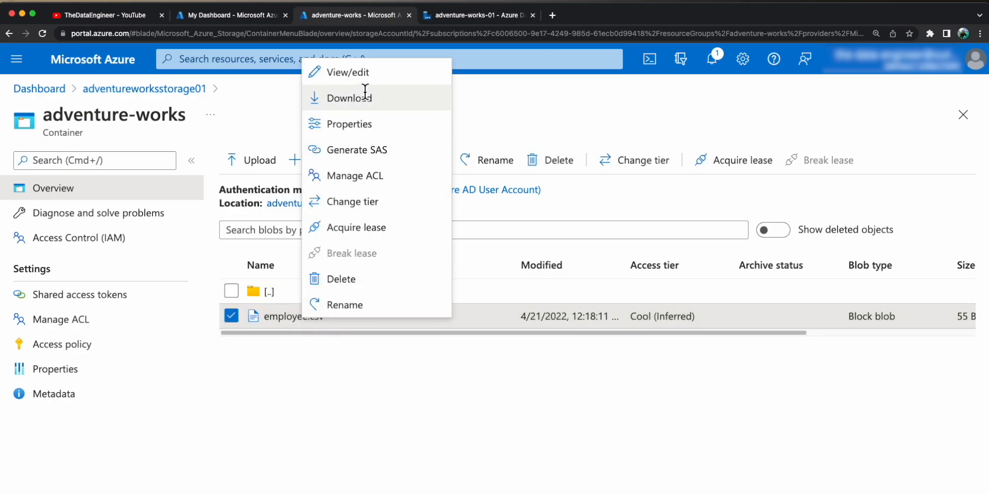
left_click(366, 76)
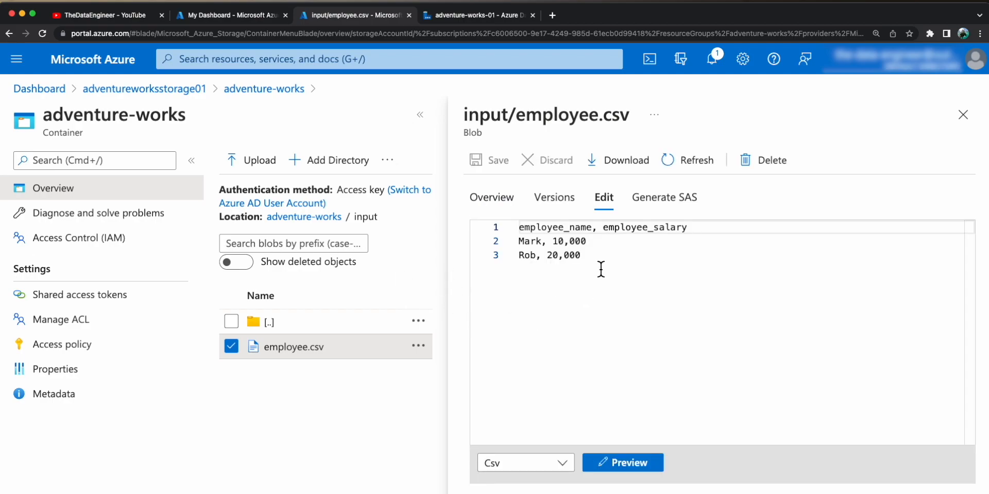
Examine the employee_name and employee_salary columns and the data rows of employee.csv
left_click_drag(599, 268, 518, 240)
double_click(556, 228)
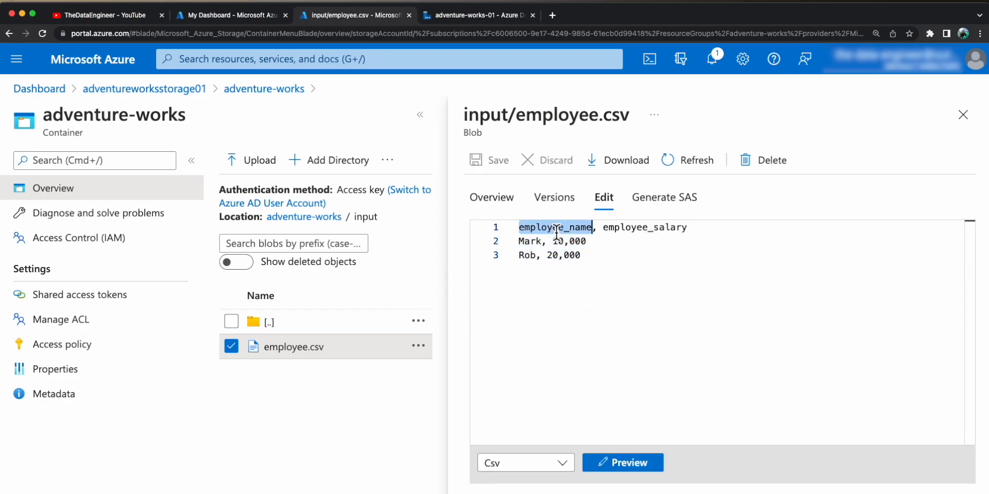
double_click(642, 228)
key("ctrl+a")
left_click(624, 270)
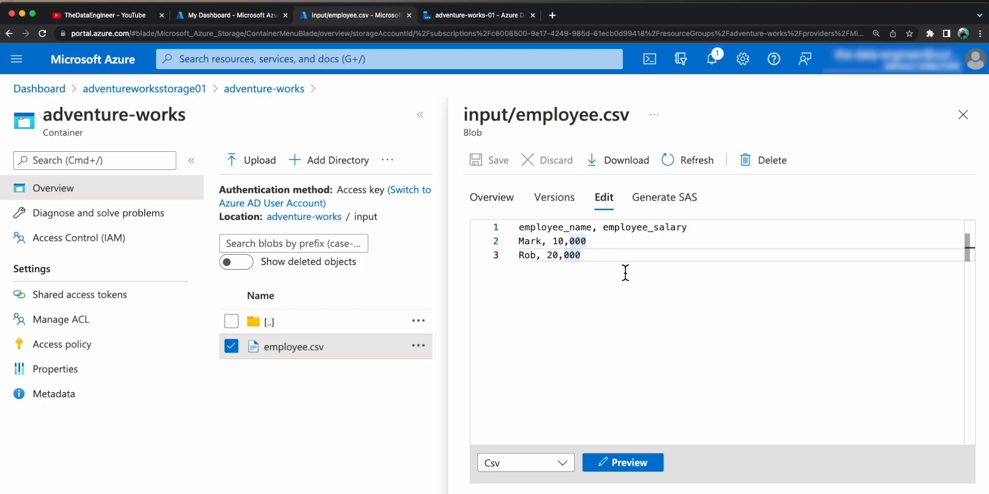
key("ctrl+a")
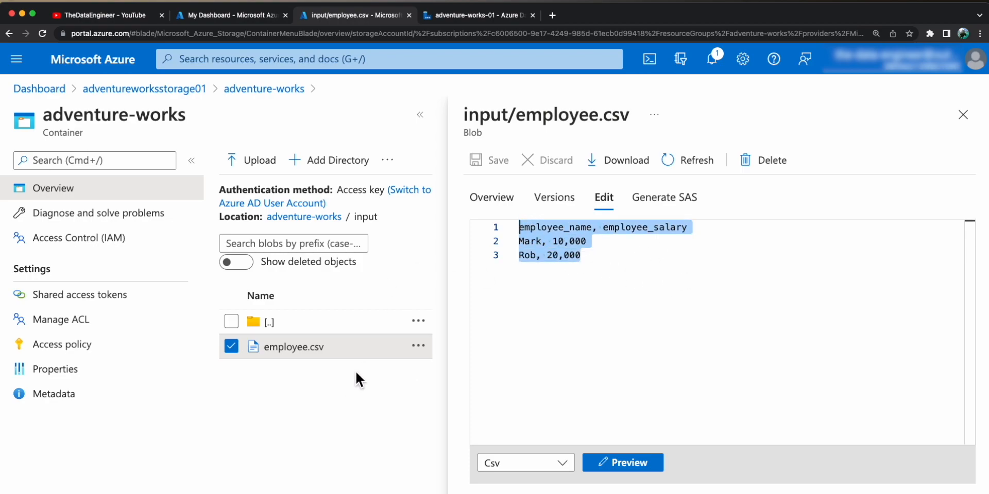
Close employee.csv and look into the output folder of the adventure-works container
left_click(963, 115)
left_click(415, 299)
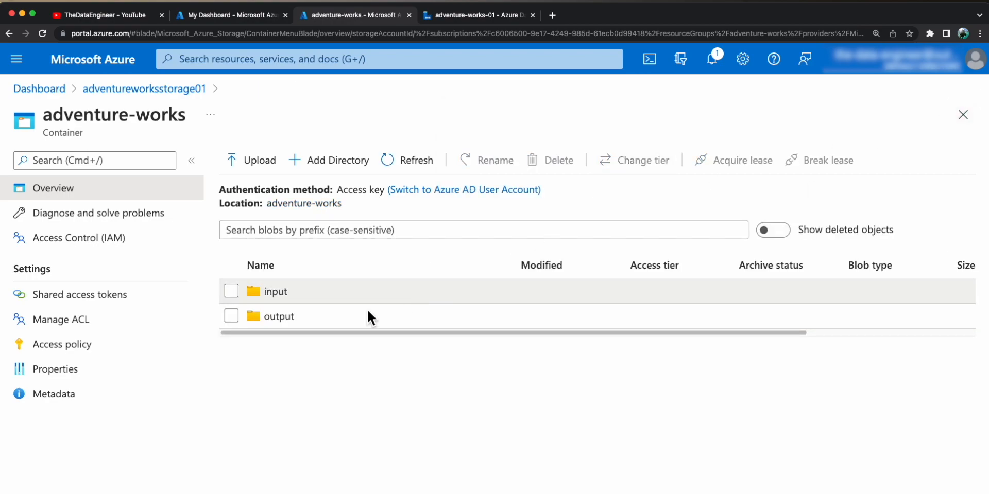
left_click(382, 309)
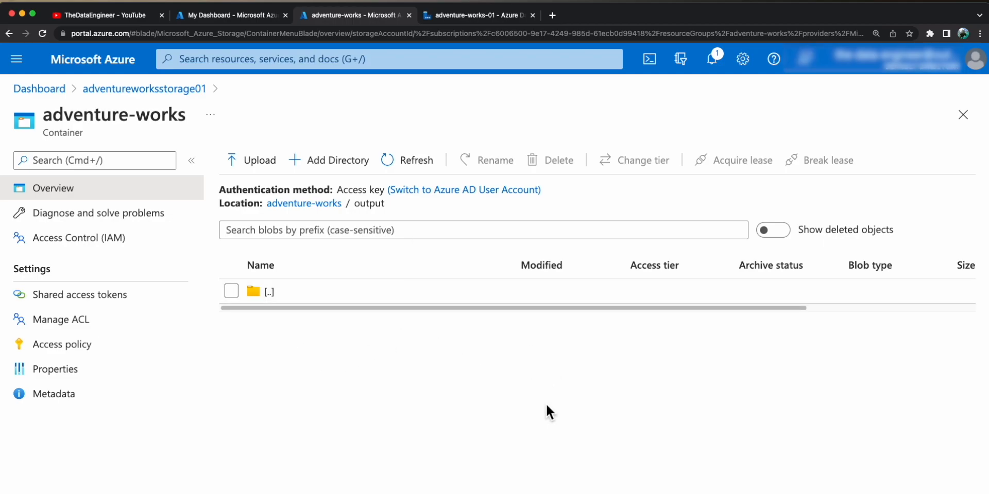
Switch to the adventure-works-01 Azure Data Factory studio and bring up its home page
left_click(480, 20)
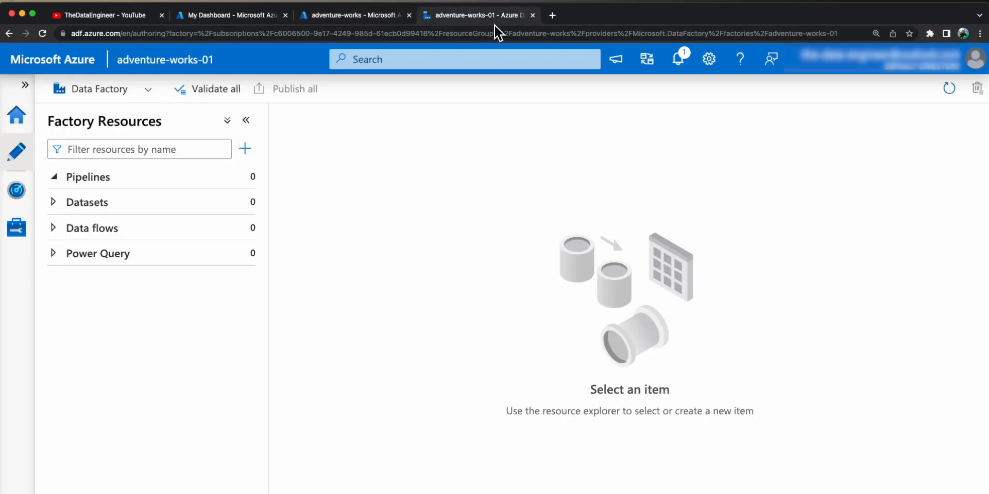
left_click(339, 33)
type("adf")
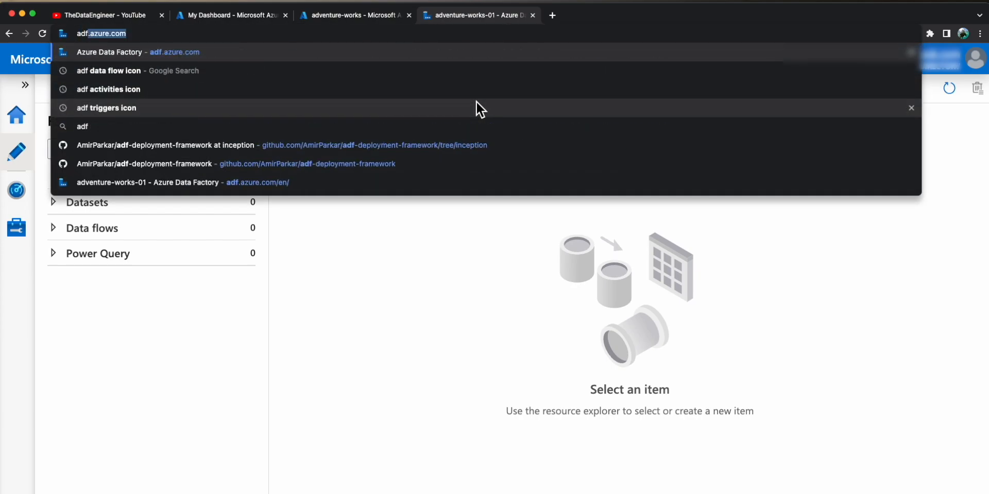
key("Escape")
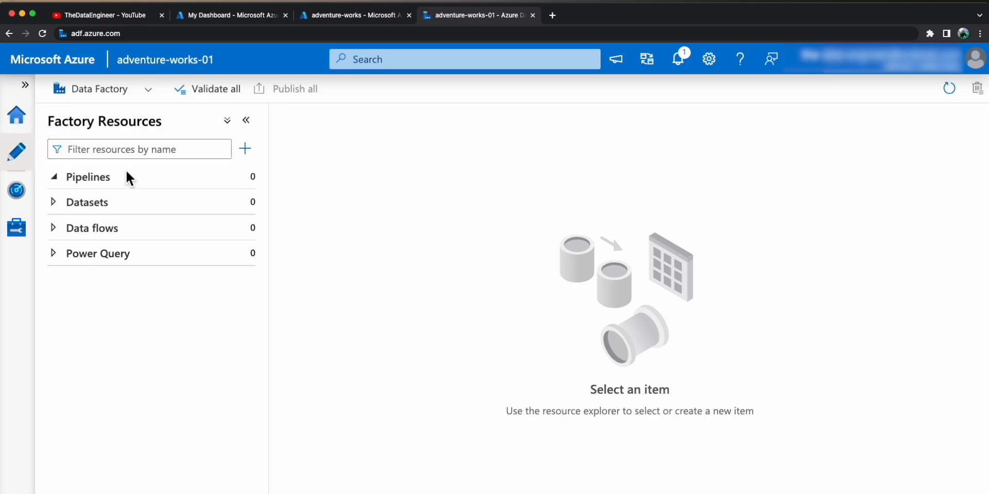
left_click(58, 178)
left_click(58, 178)
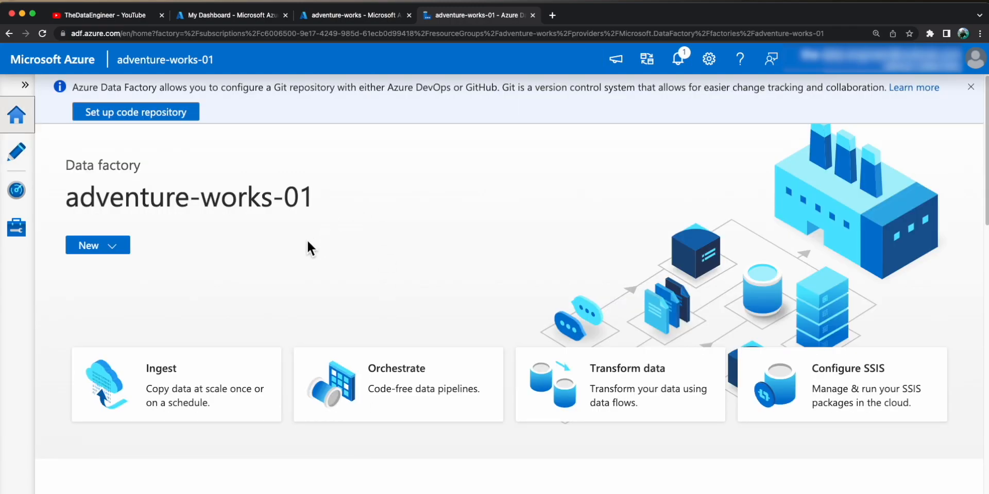
Create a new empty orchestration pipeline in the adventure-works-01 data factory from its home page
left_click(79, 247)
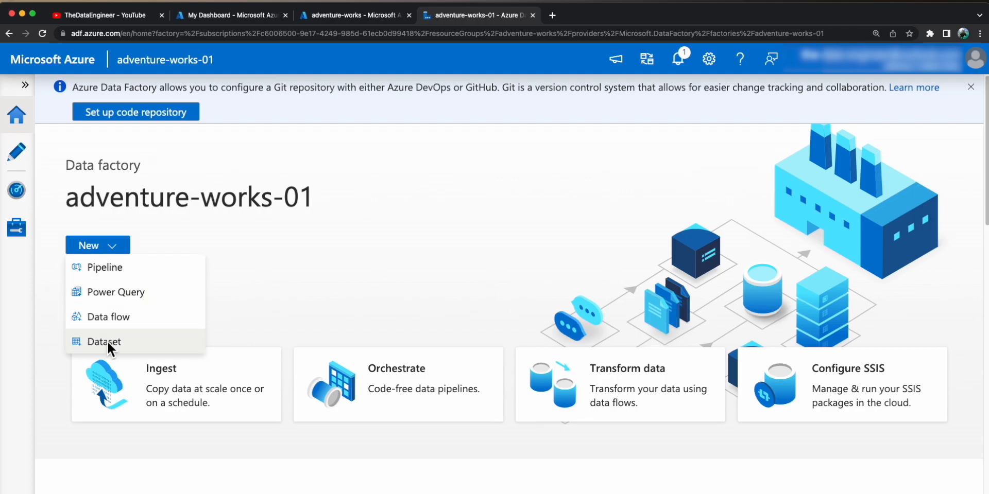
left_click(413, 213)
left_click(404, 385)
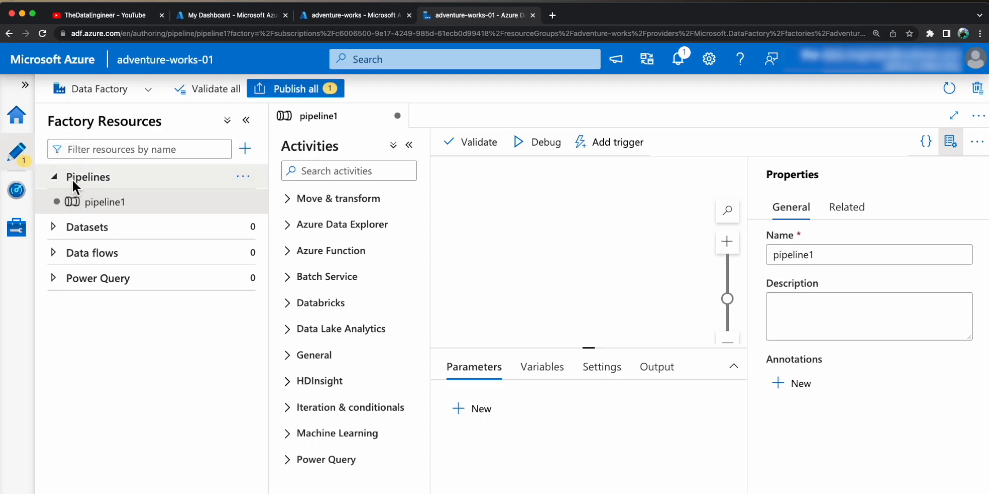
Delete the unpublished pipeline1 from the factory resources
left_click(242, 202)
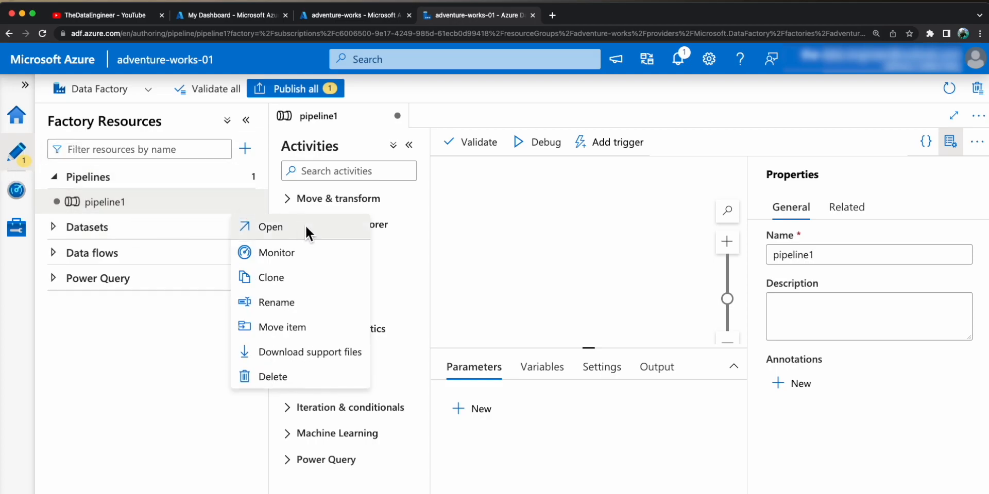
left_click(270, 375)
left_click(399, 361)
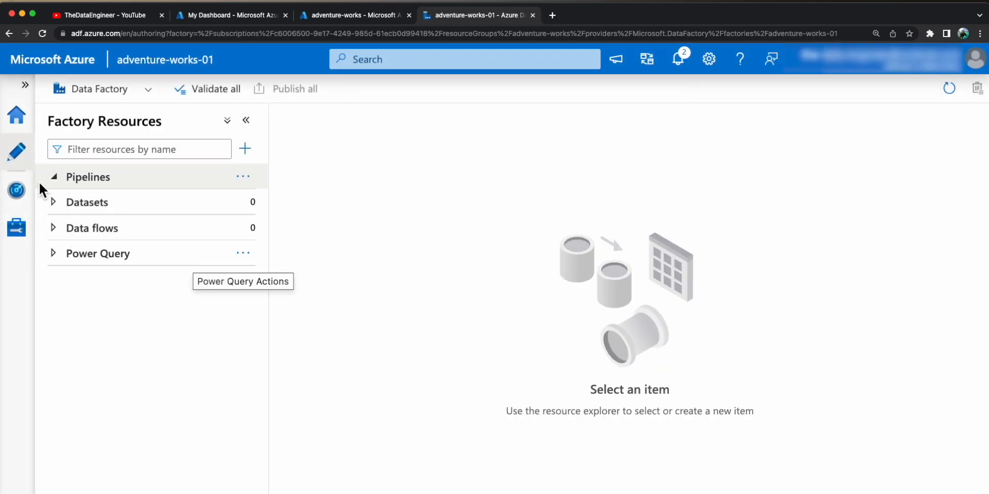
Review the factory's code repository options and its connection settings for linked services, integration runtimes and Azure Purview
left_click(102, 91)
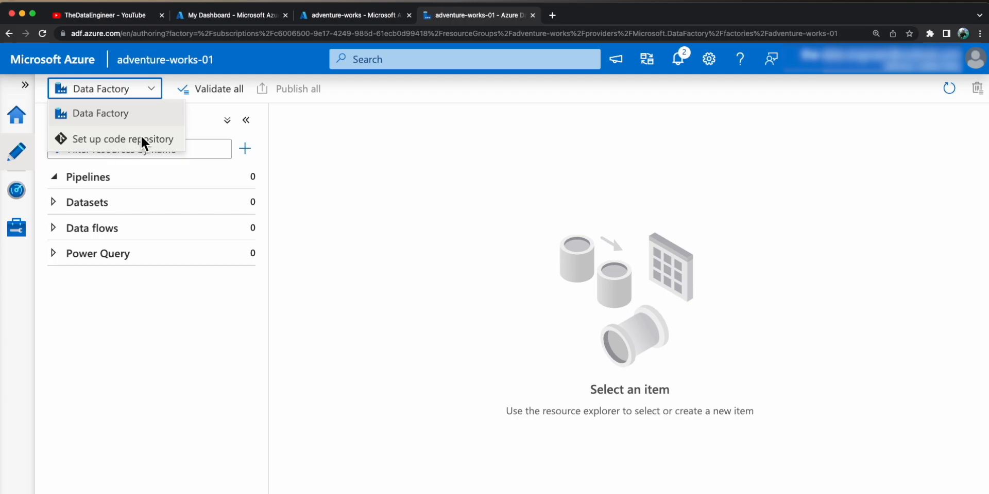
left_click(112, 116)
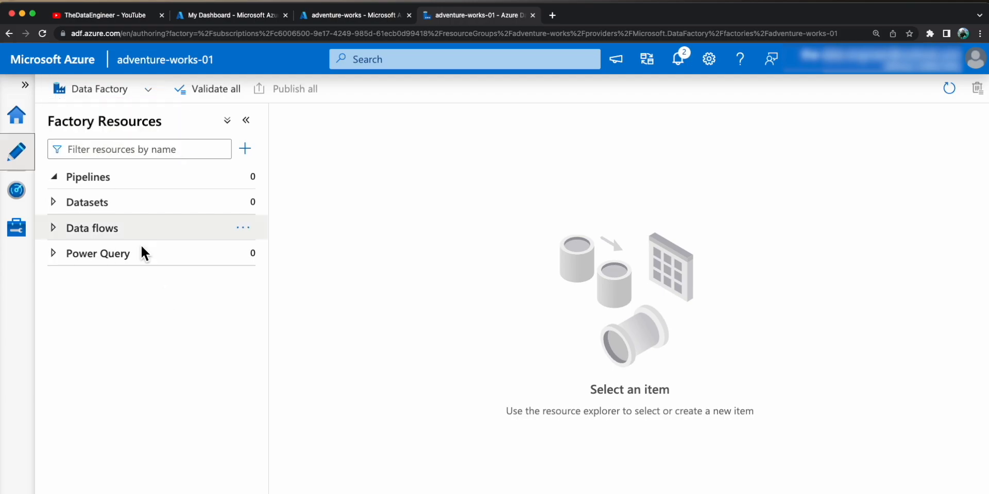
left_click(24, 234)
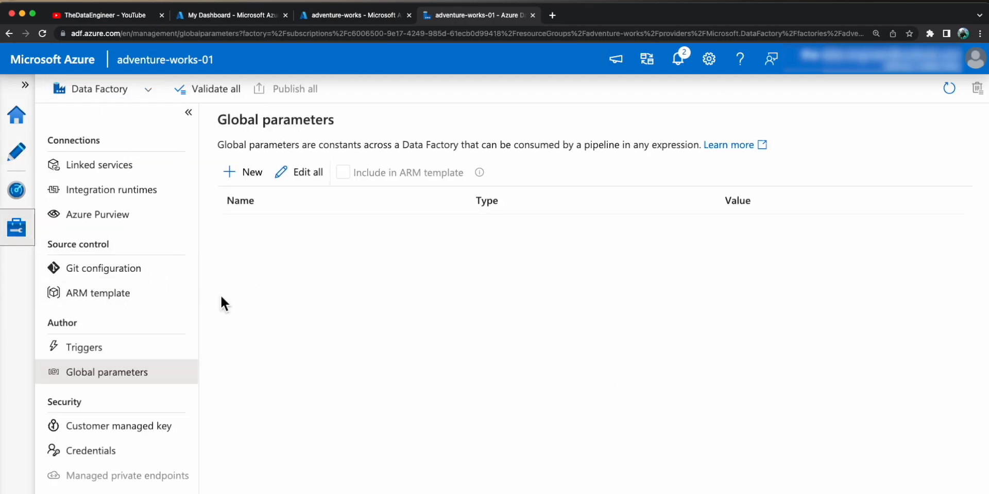
left_click(106, 165)
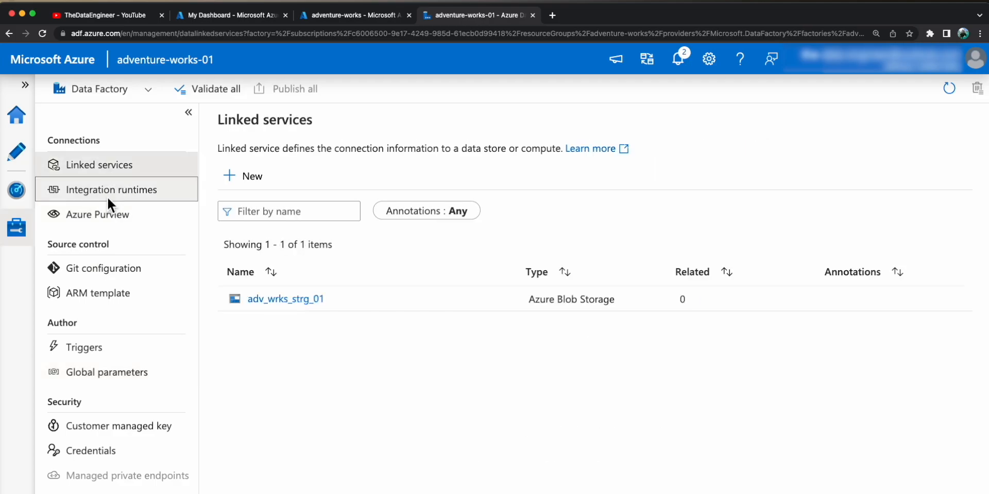
left_click(107, 196)
left_click(103, 214)
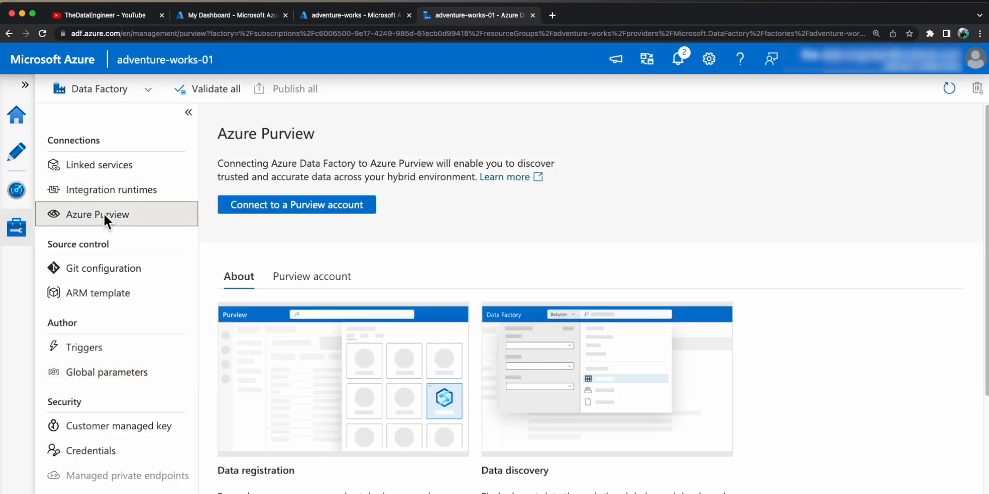
Open the adv_wrks_strg_01 linked service and review its integration runtime, authentication type and storage account settings
left_click(126, 169)
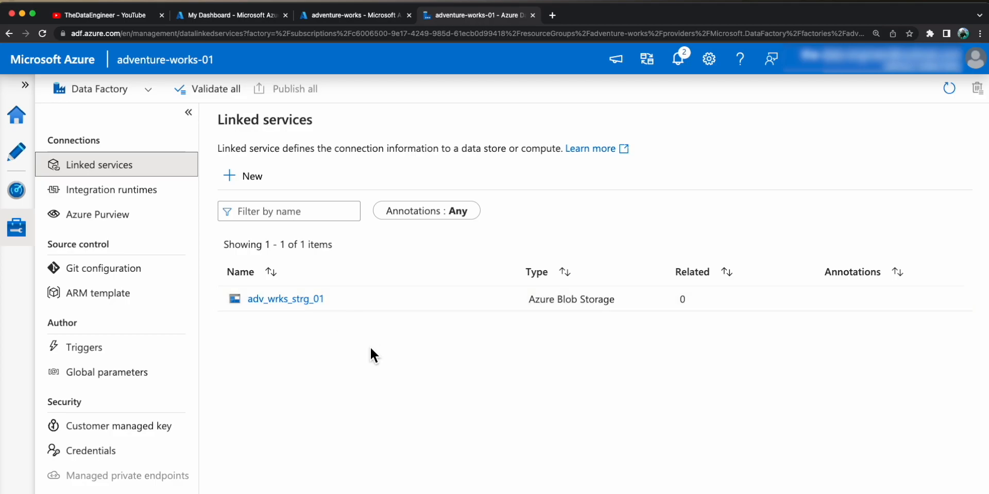
left_click(289, 298)
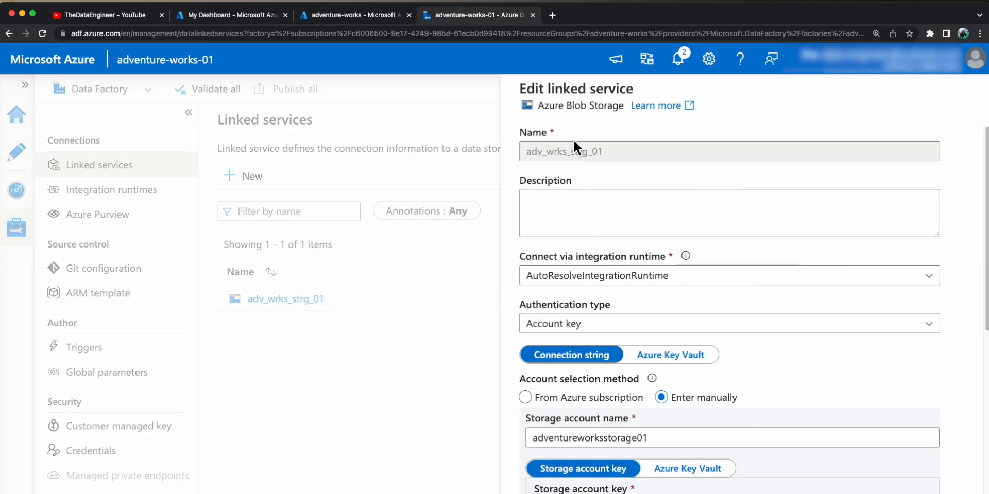
left_click(240, 19)
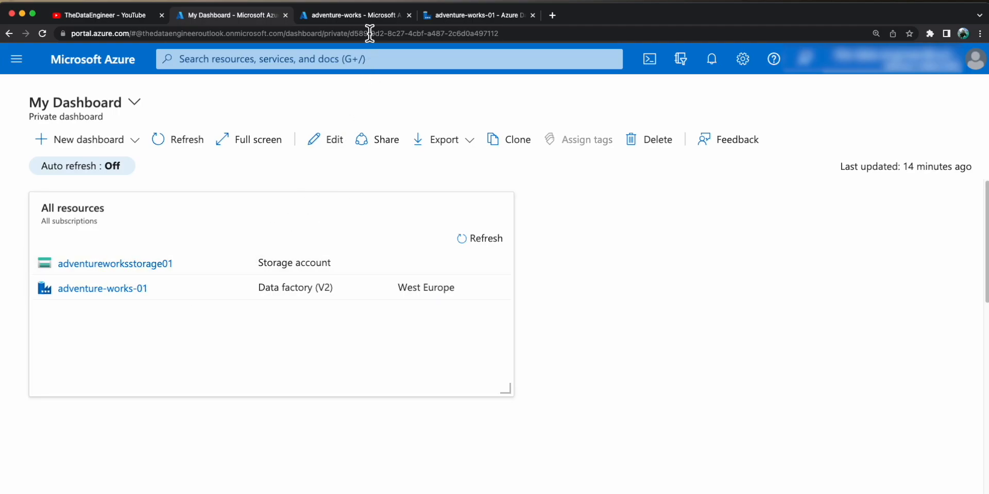
left_click(355, 15)
left_click(467, 15)
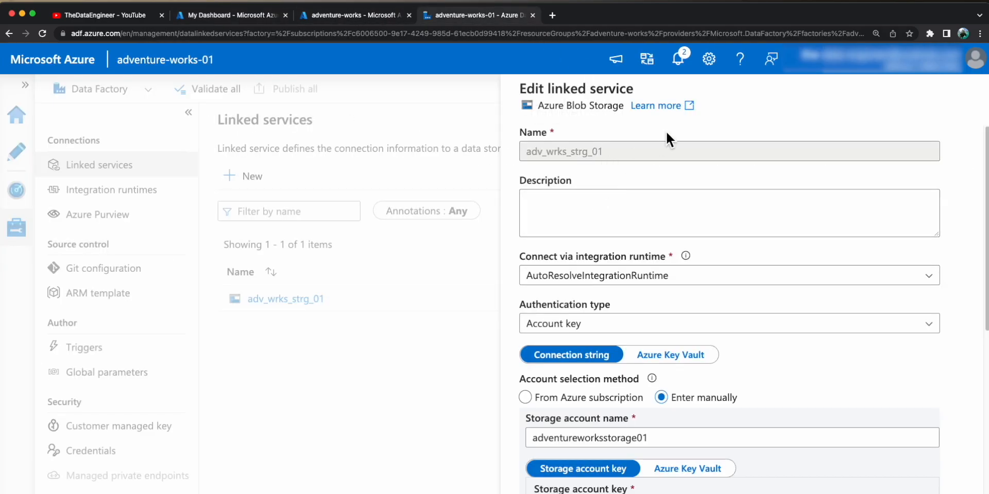
scroll(651, 294, "down", 1)
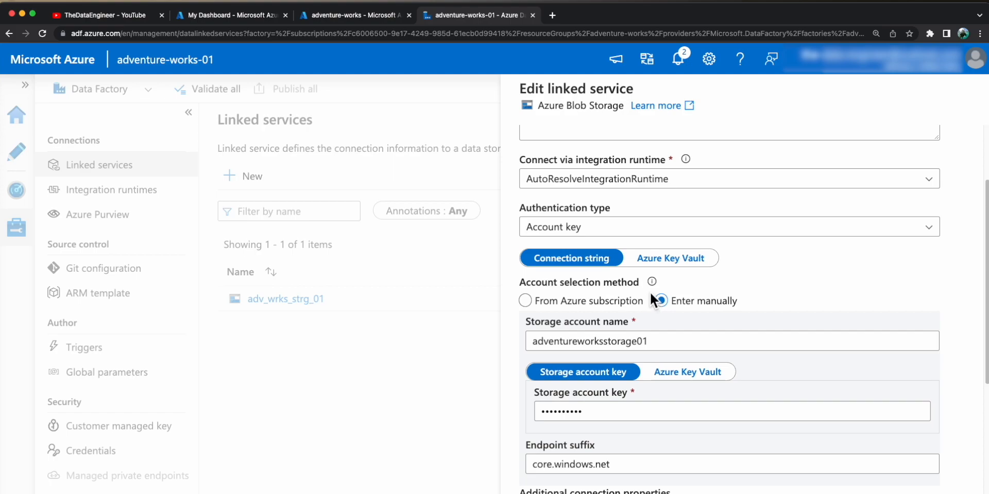
scroll(670, 291, "down", 2)
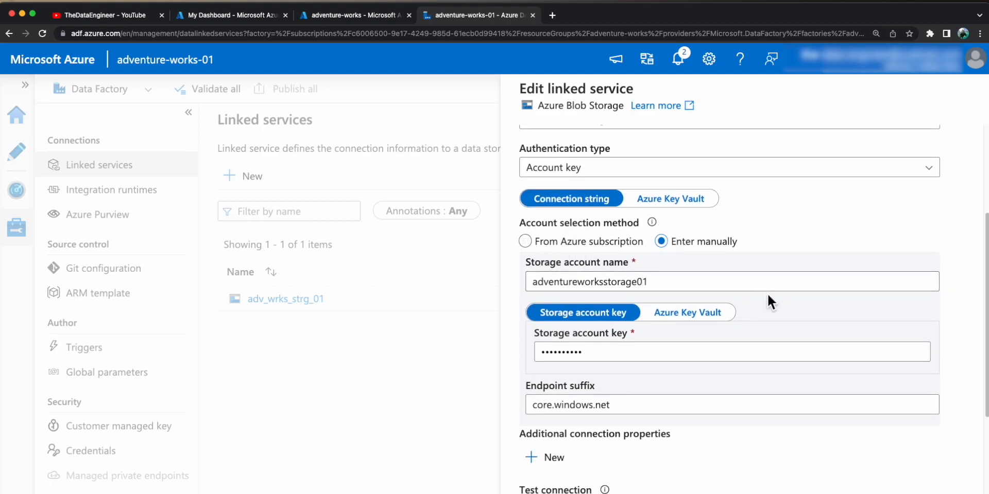
scroll(767, 293, "up", 3)
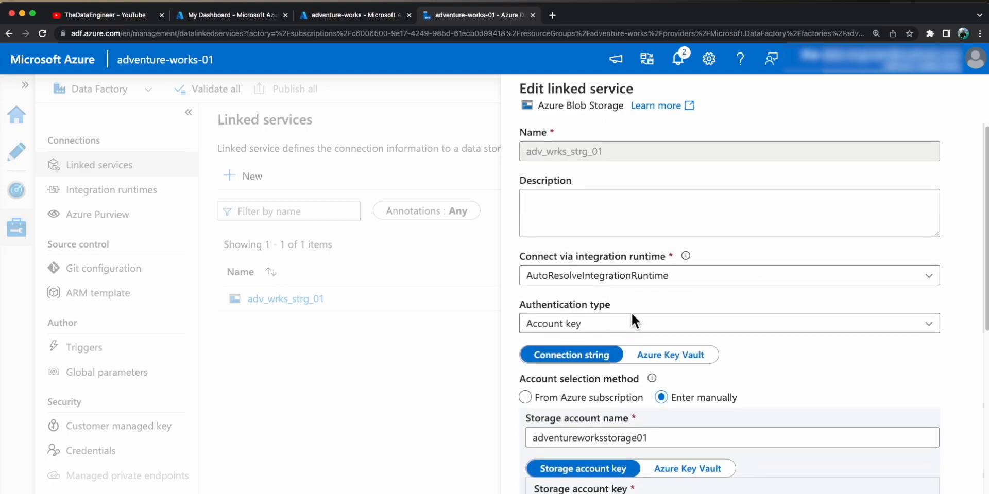
scroll(617, 319, "down", 2)
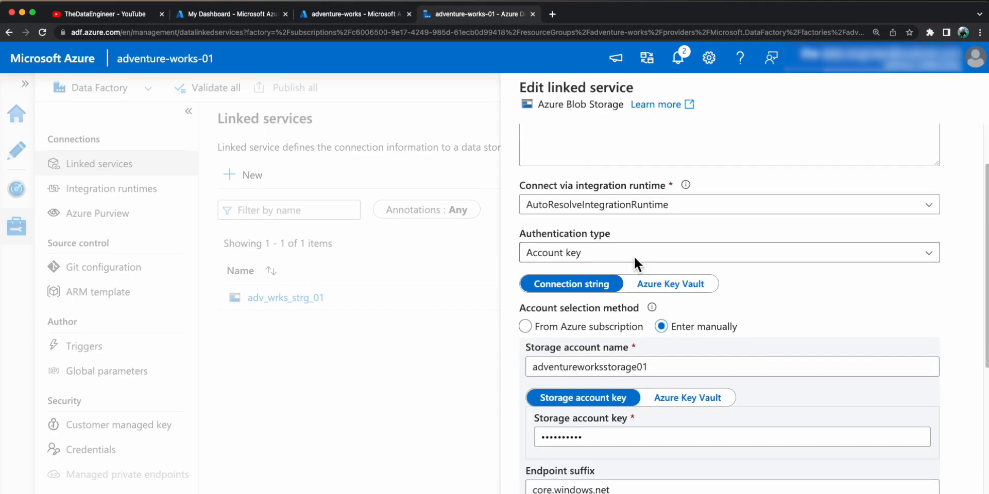
scroll(629, 259, "up", 1)
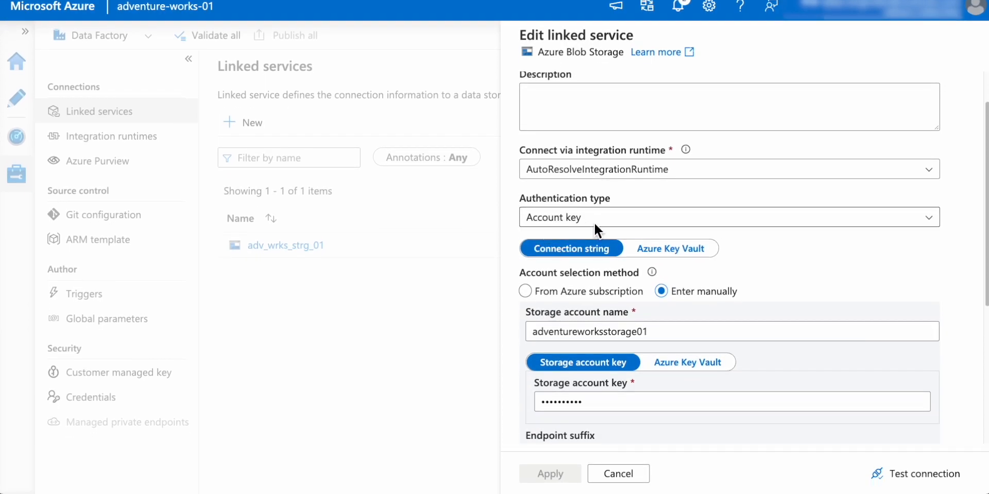
Set the linked service's account selection to From Azure subscription, choosing the TheDataEngineer-Youtube subscription and the adventureworksstorage01 storage account
left_click(527, 290)
left_click(593, 332)
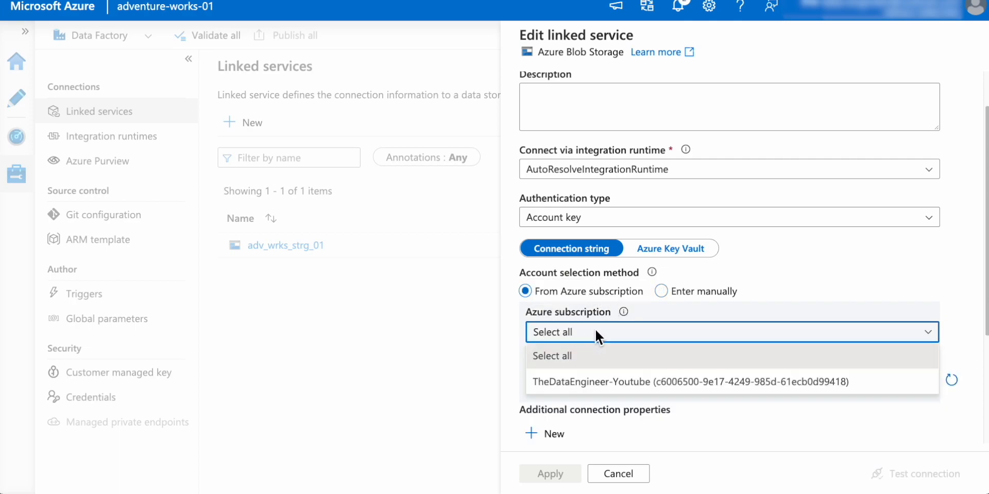
left_click(588, 383)
left_click(715, 379)
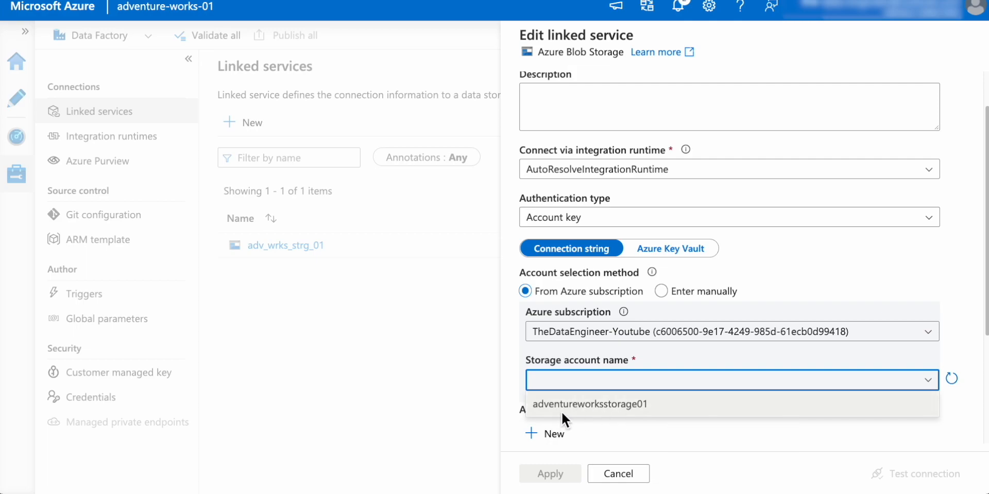
left_click(585, 404)
scroll(589, 408, "down", 3)
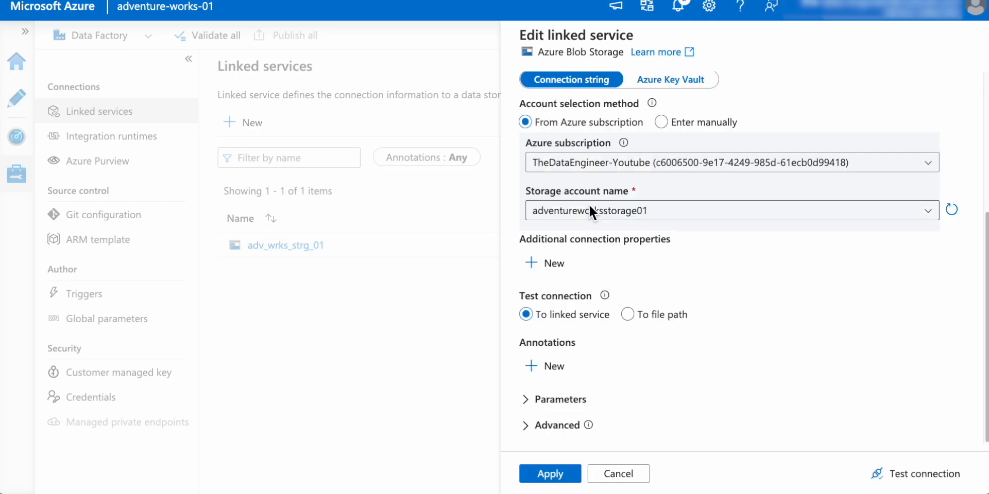
Test the adv_wrks_strg_01 linked service's connection and close its settings, discarding the unsaved changes
left_click(932, 469)
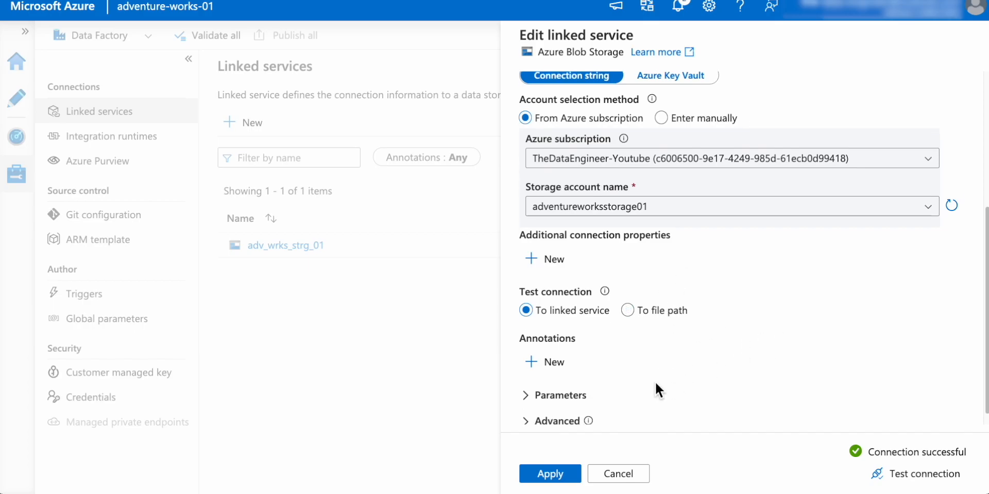
scroll(653, 385, "up", 5)
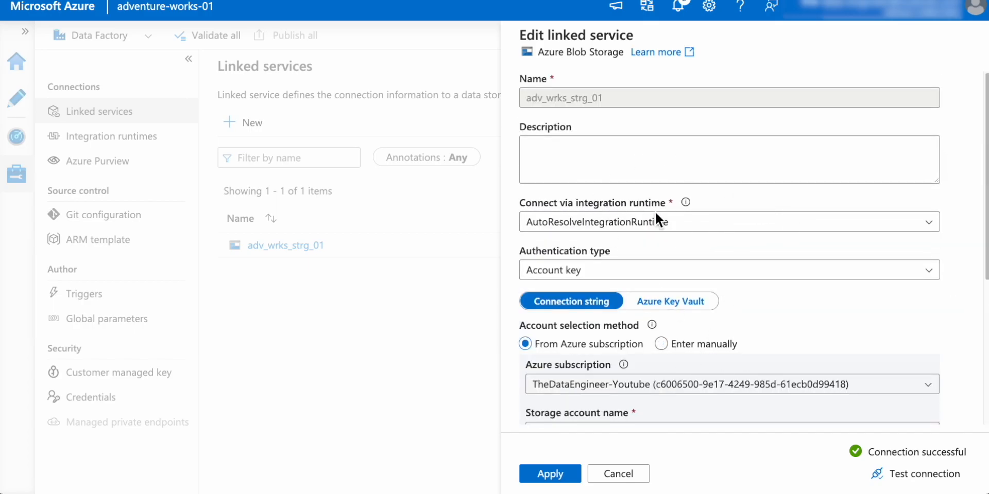
left_click(618, 474)
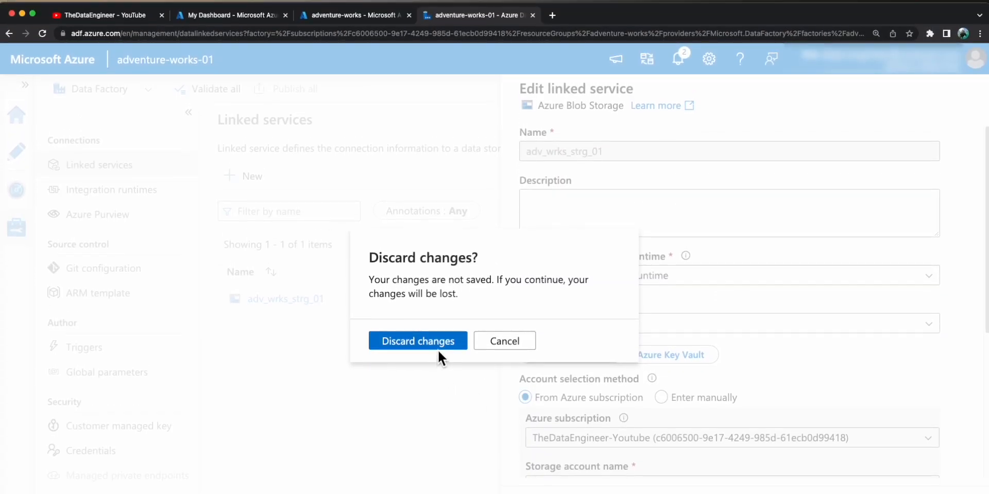
left_click(440, 237)
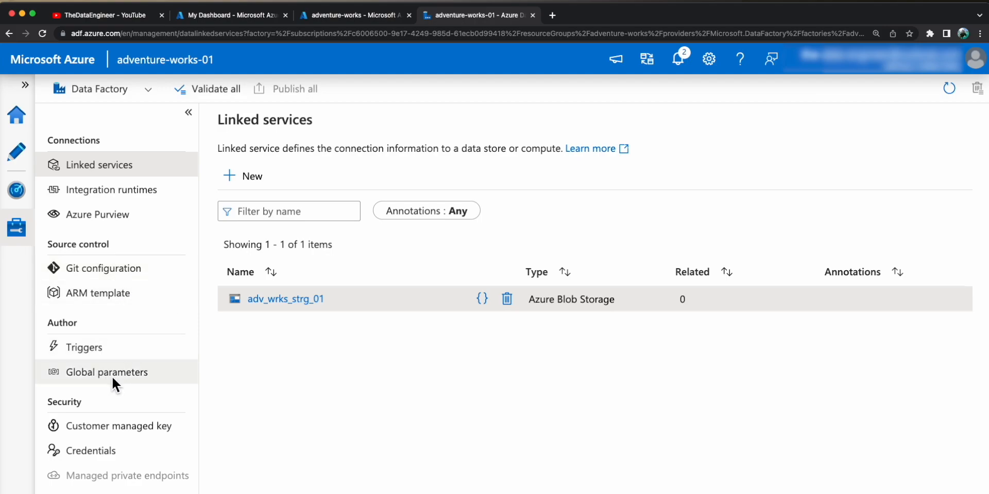
Review the factory's Git configuration, ARM template options, available trigger types and global parameters
left_click(118, 267)
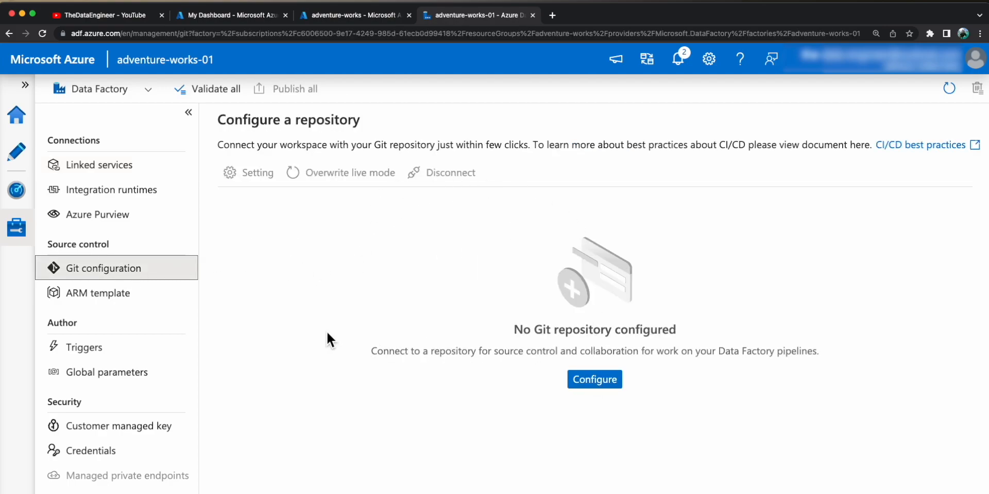
left_click(101, 294)
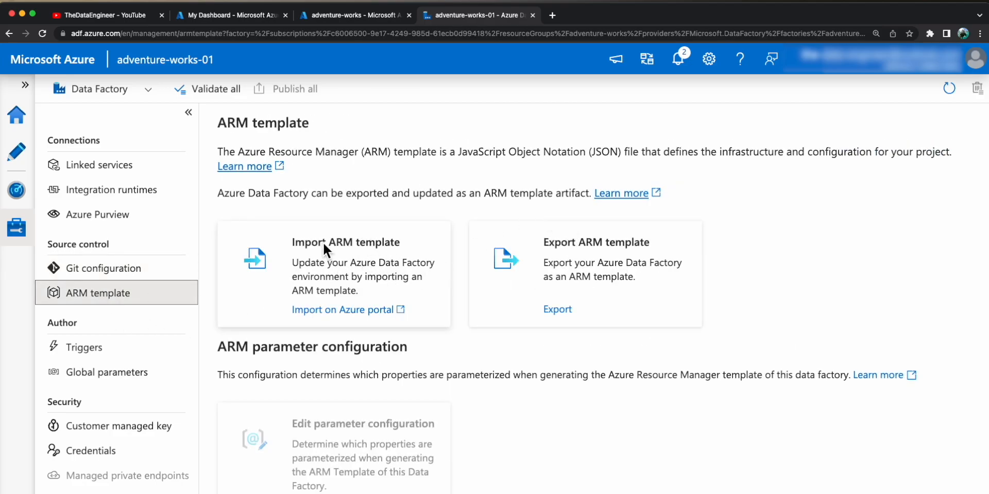
left_click(109, 356)
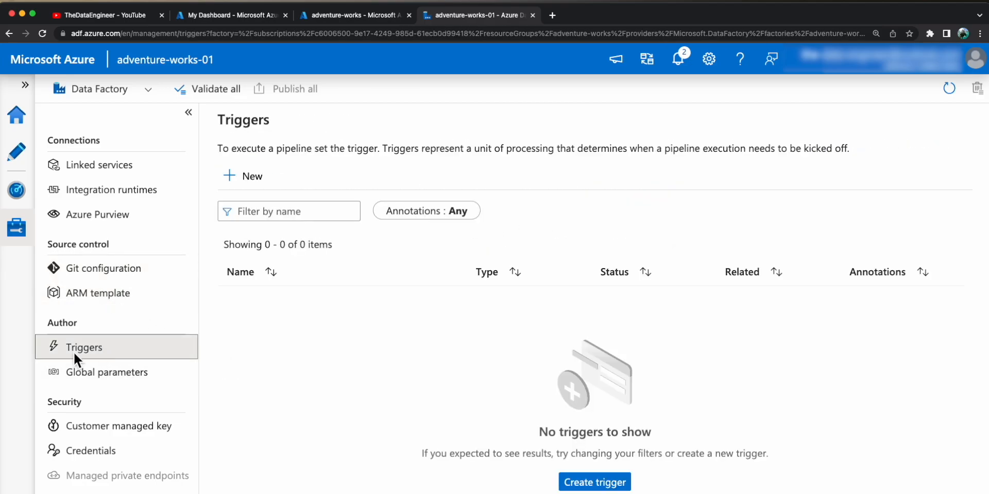
left_click(595, 483)
left_click(590, 262)
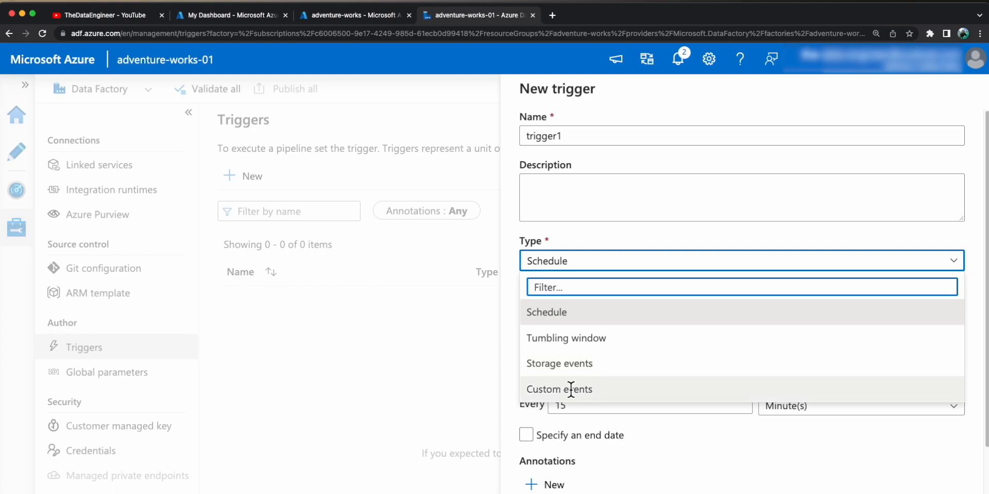
left_click(419, 319)
key("Escape")
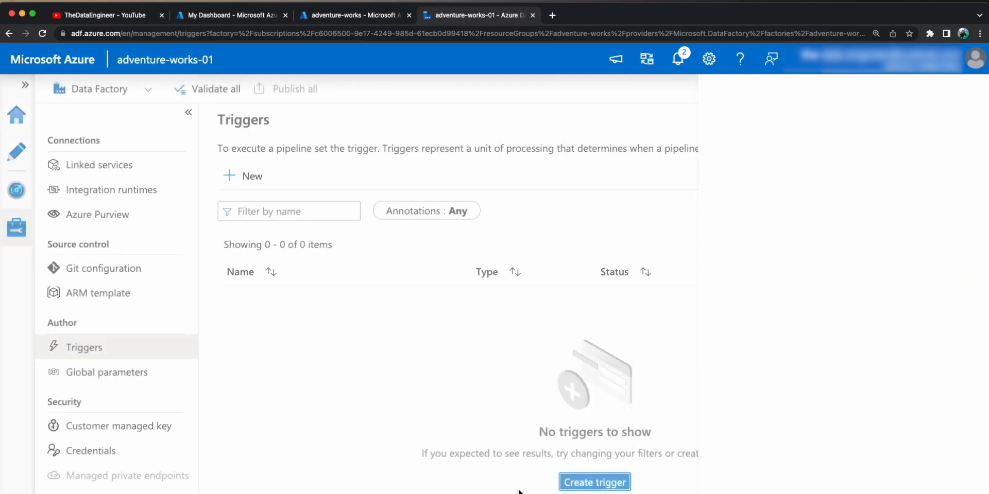
left_click(71, 376)
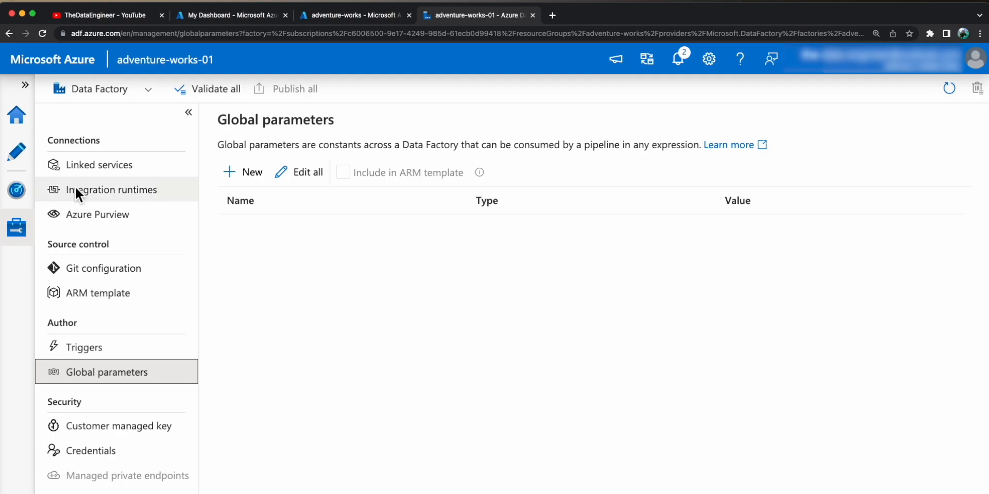
Create a new blank pipeline in the factory resources
left_click(16, 151)
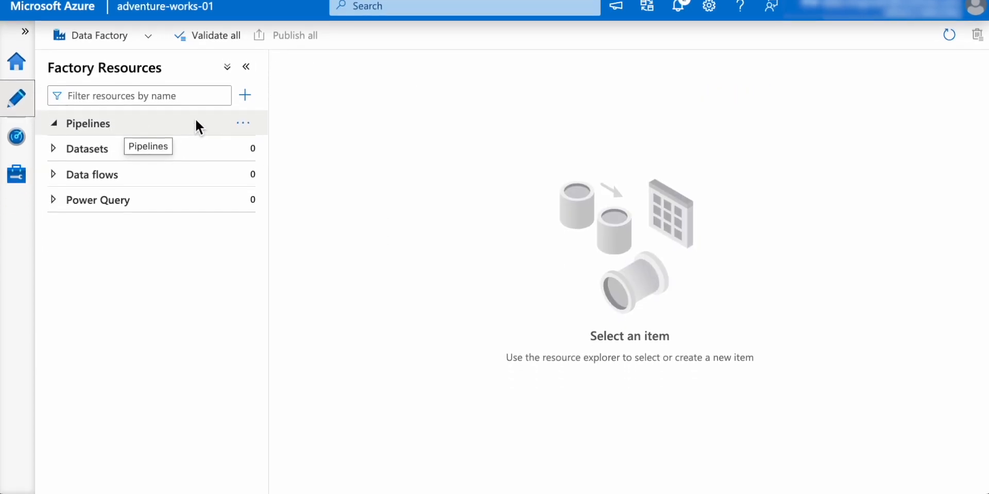
left_click(243, 166)
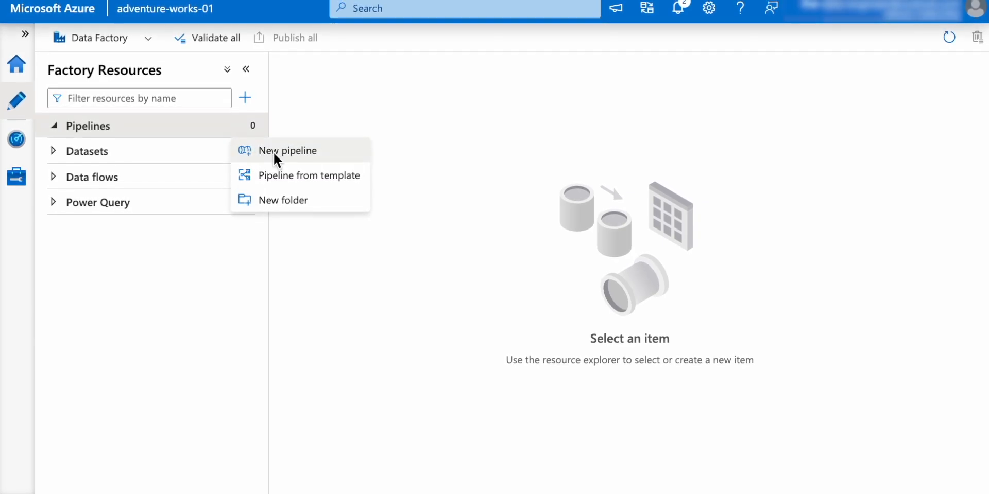
left_click(246, 95)
left_click(246, 96)
mouse_move(269, 121)
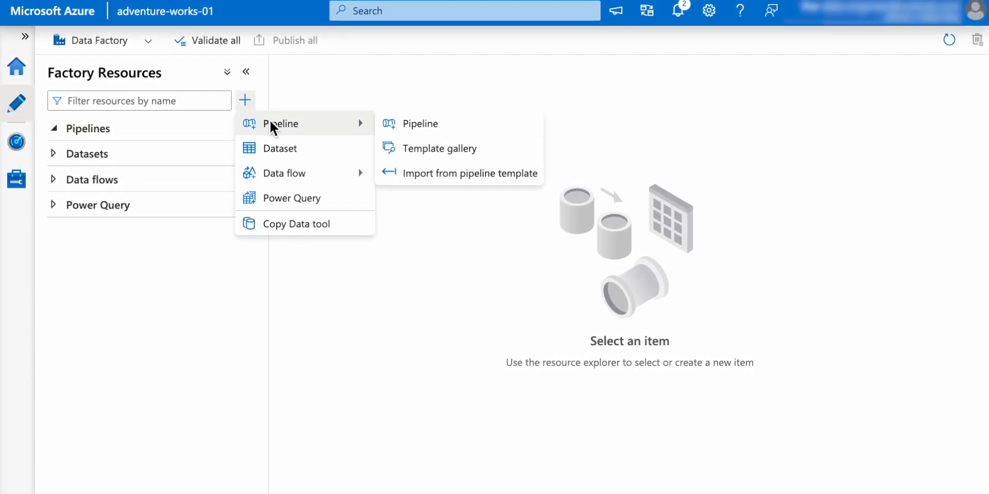
left_click(418, 125)
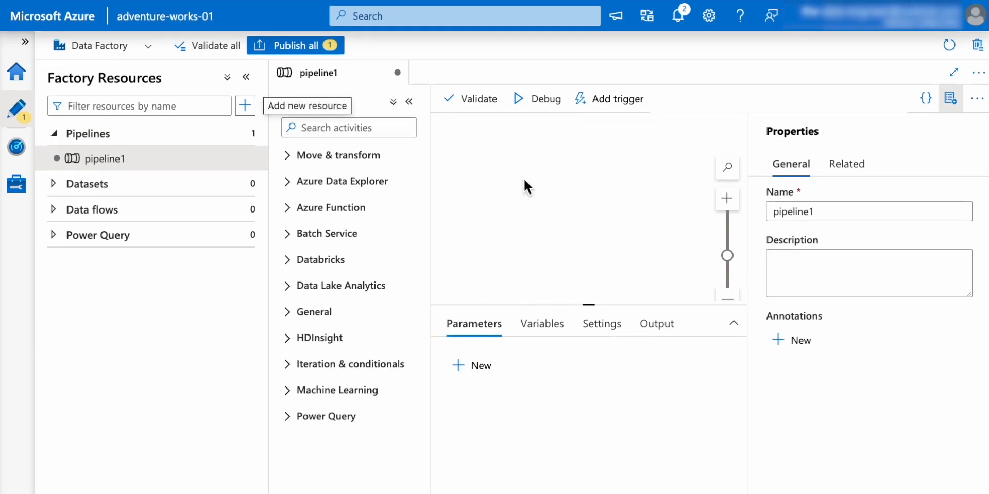
Add a Copy data activity from the Move & transform group to the pipeline canvas
left_click_drag(286, 104, 354, 109)
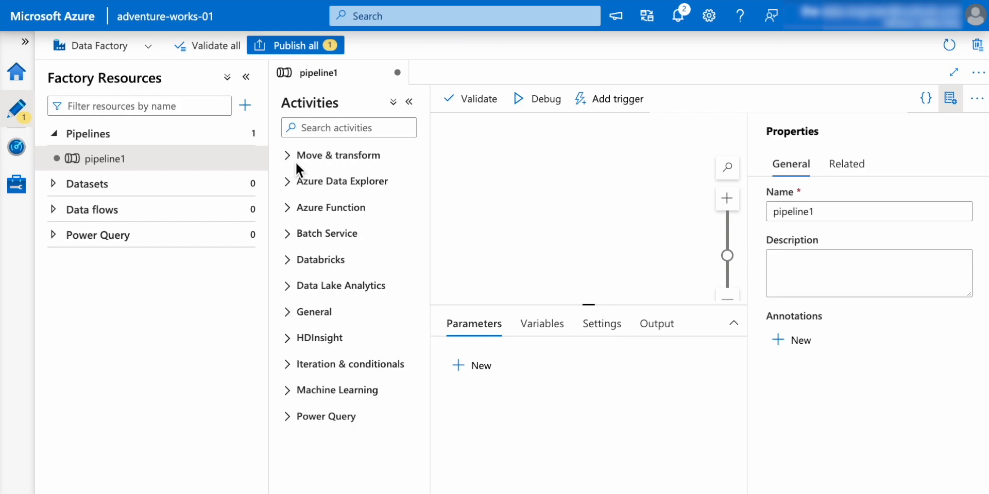
left_click(291, 157)
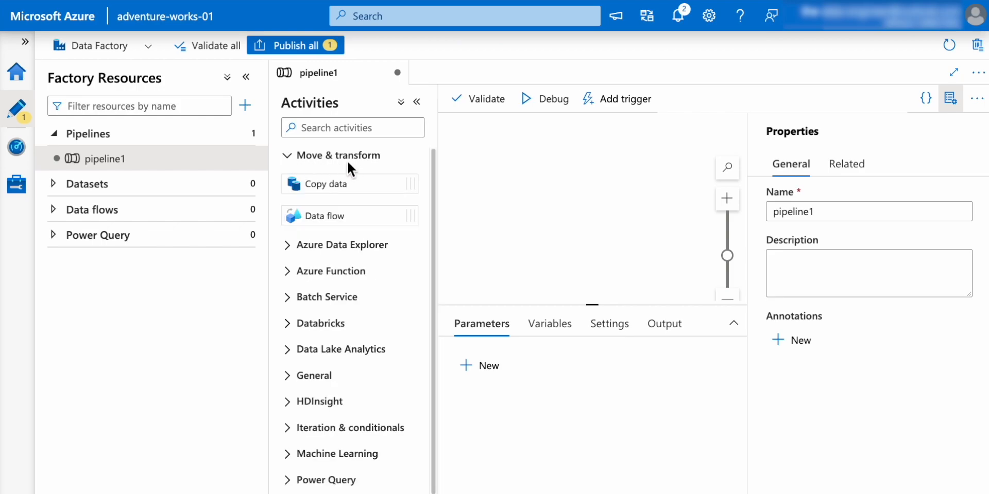
left_click(378, 158)
left_click(295, 157)
left_click_drag(331, 193, 570, 197)
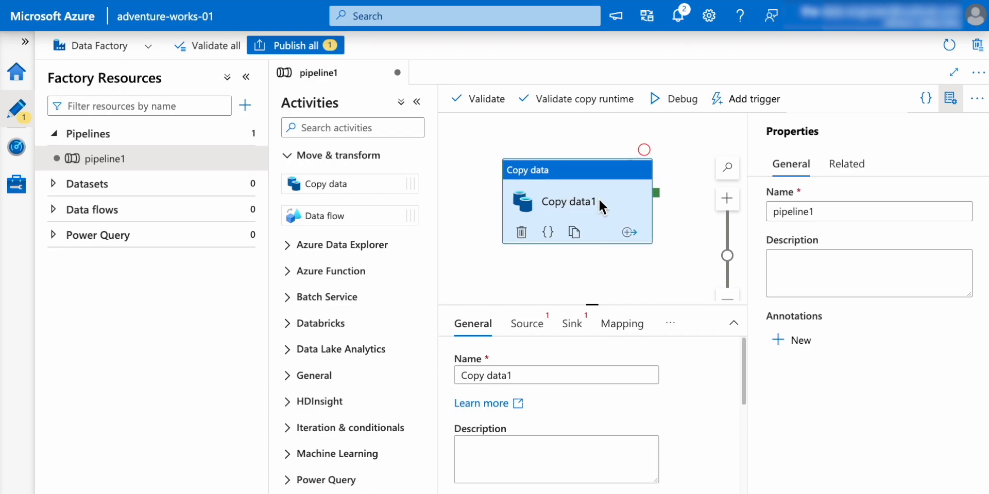
Rename the Copy data activity to "copy emp data"
left_click(834, 211)
left_click(561, 375)
key("ctrl+a")
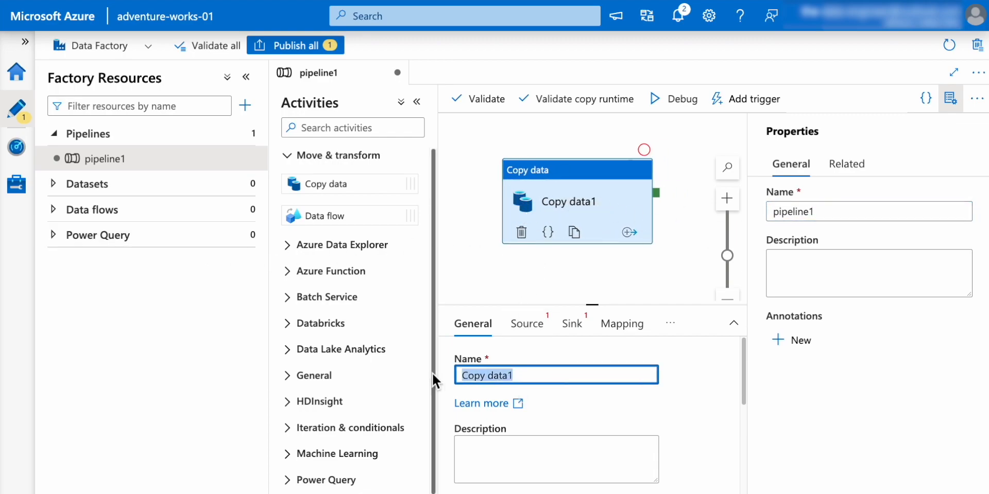
type("copy emp data")
Rename the pipeline to copy_emp_data
double_click(823, 212)
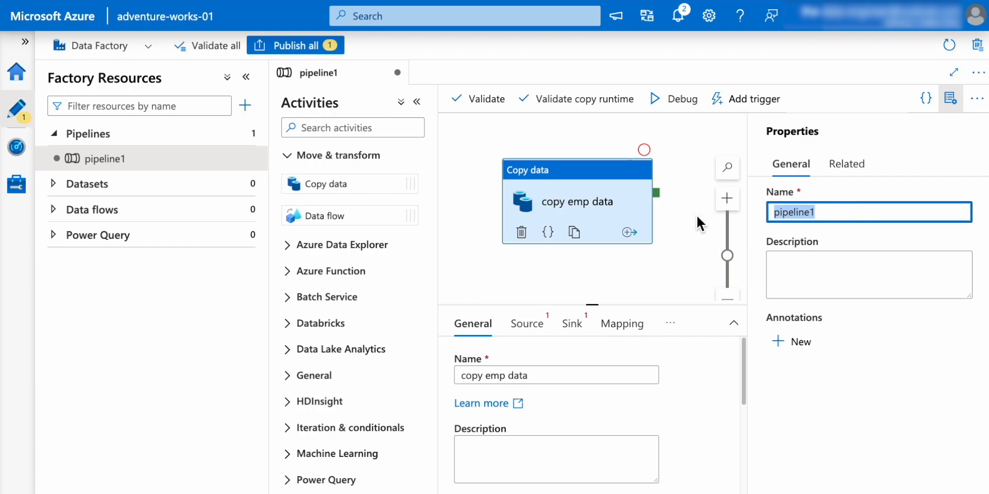
left_click(795, 208)
type("copy")
key("BackSpace")
type("e")
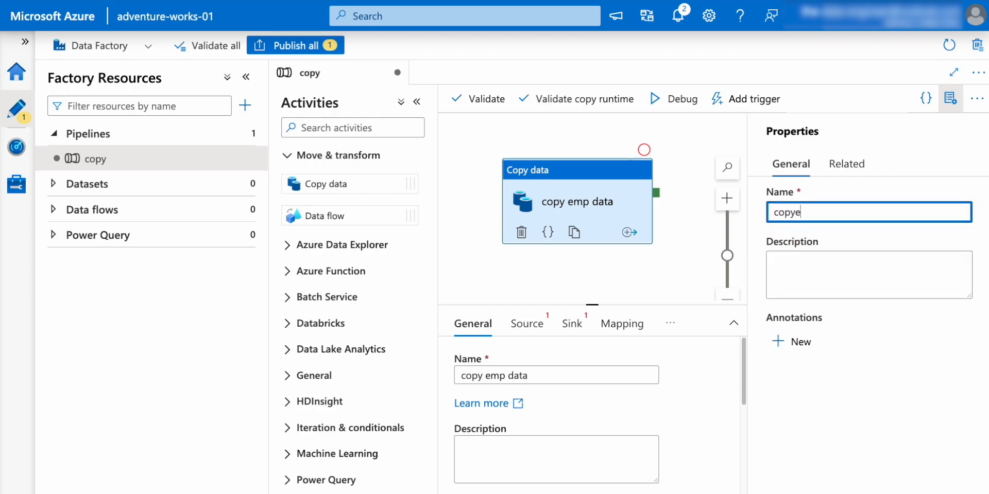
type("mpdata")
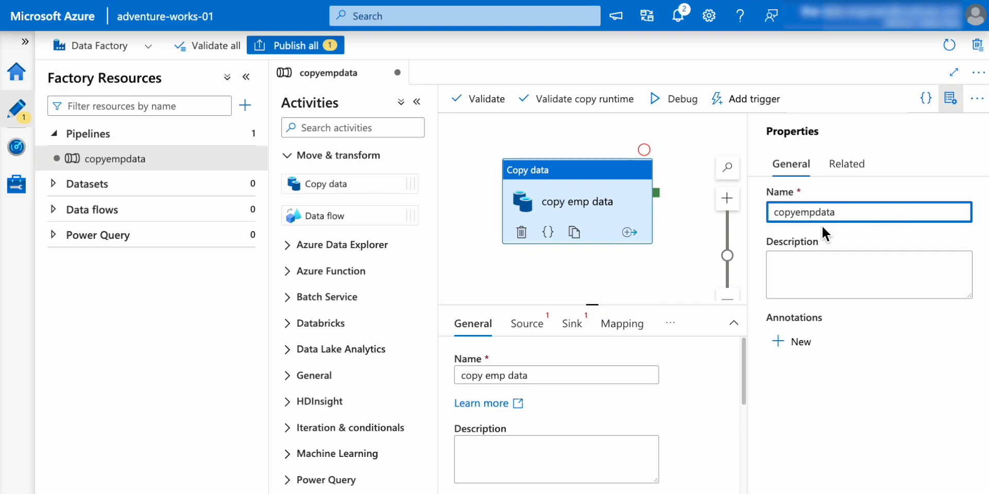
key("ctrl+a")
type("copy_empo")
key("BackSpace")
key("BackSpace")
key("BackSpace")
key("BackSpace")
key("BackSpace")
key("BackSpace")
key("BackSpace")
key("BackSpace")
key("BackSpace")
type("copy_emp_data")
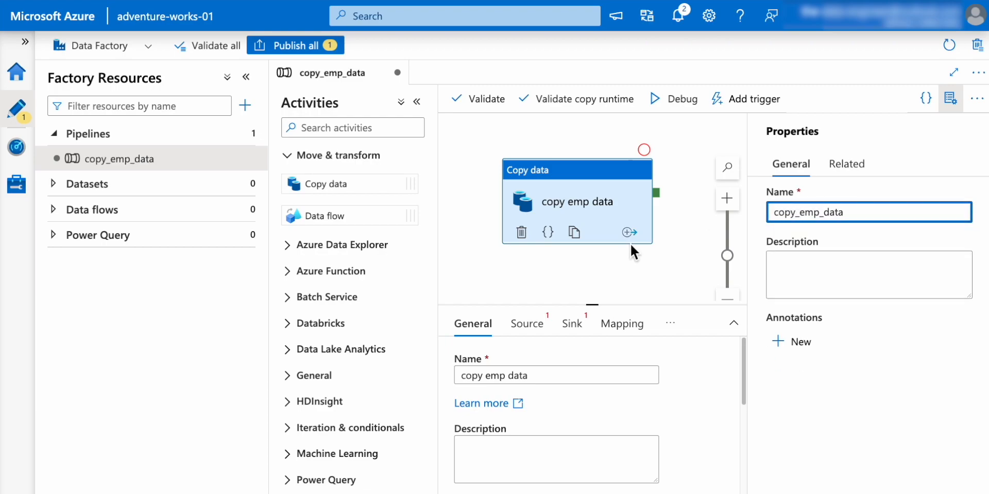
left_click(697, 246)
Start a new source dataset for the copy emp data activity, using Azure Blob Storage with the DelimitedText format
left_click(550, 202)
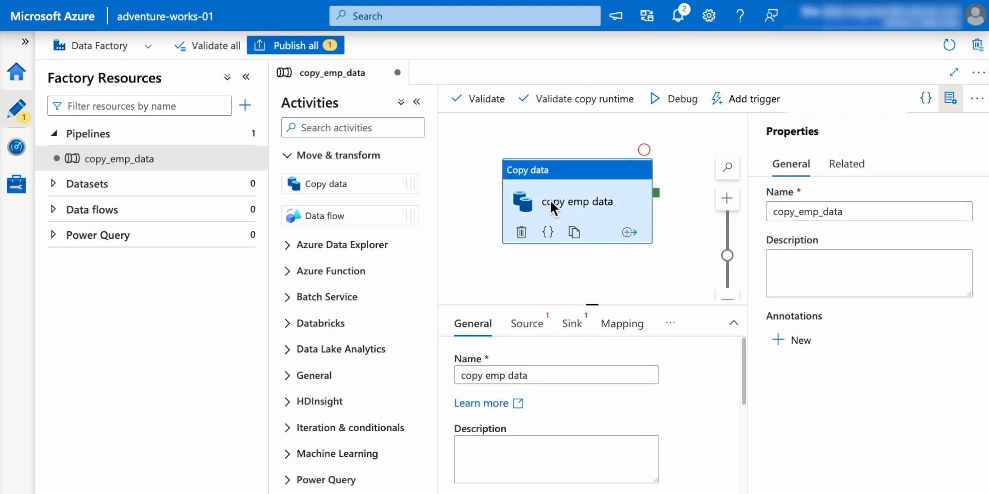
left_click_drag(550, 200, 580, 199)
left_click(525, 322)
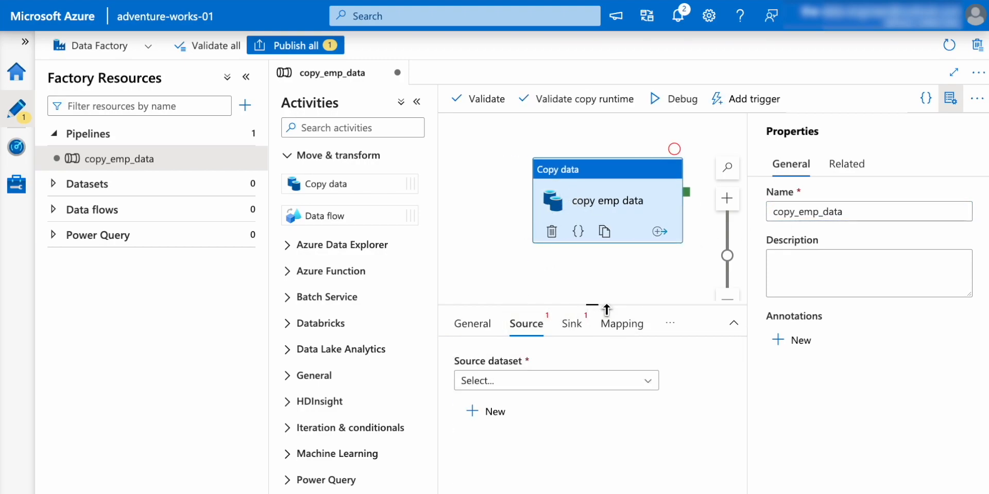
left_click_drag(607, 310, 607, 280)
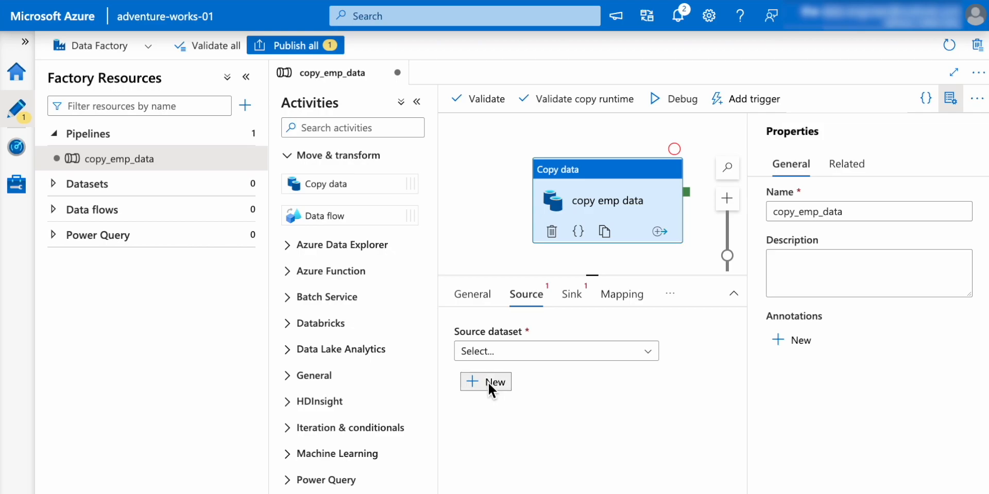
left_click(487, 382)
type("blob")
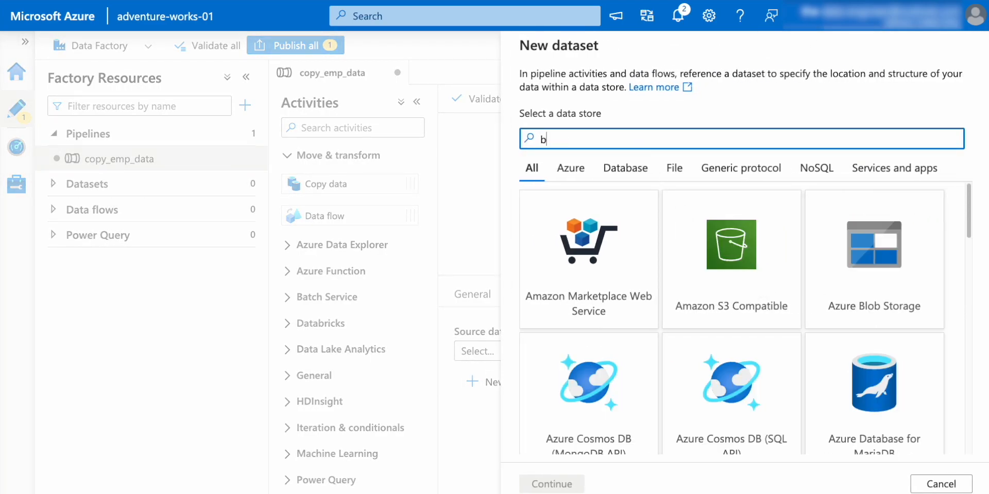
left_click(612, 230)
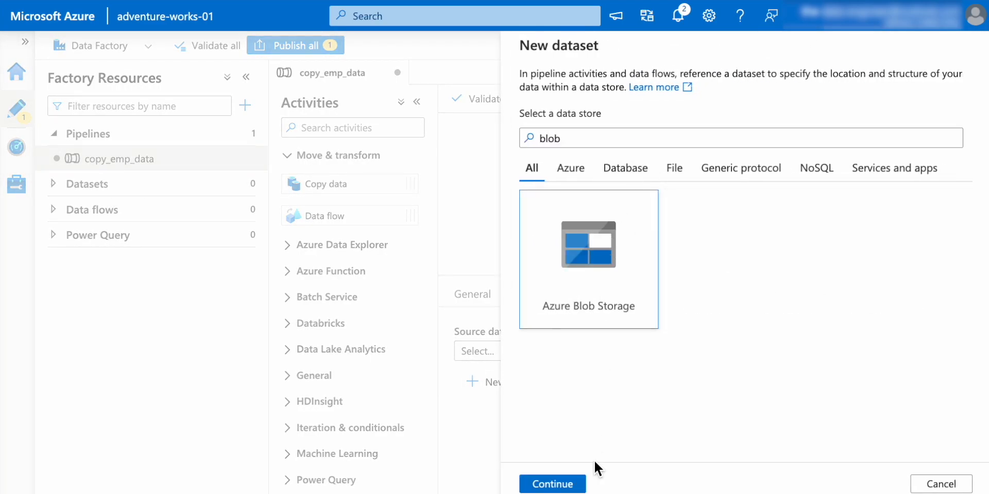
left_click(569, 483)
left_click(837, 195)
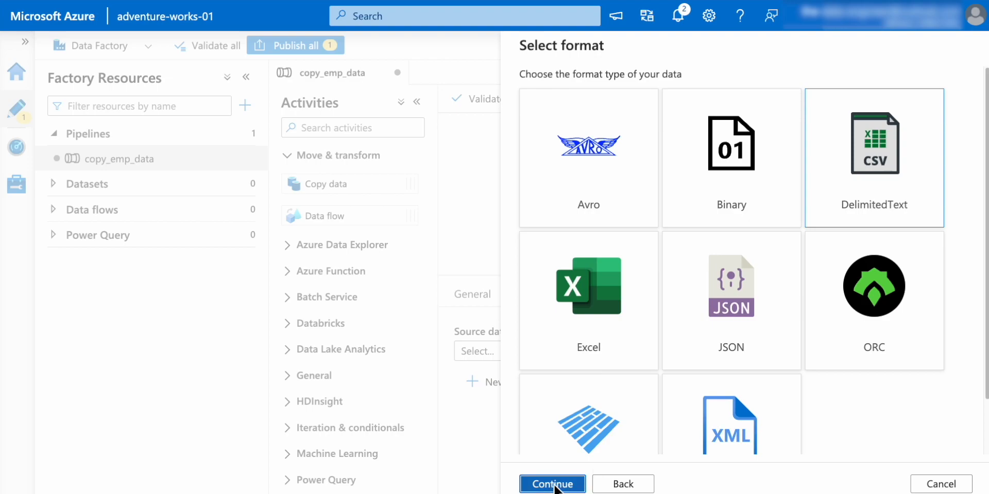
left_click(552, 484)
Name the dataset emp_input_dataset, link it to adv_wrks_strg_01 and treat the first row as header
double_click(582, 94)
type("emp")
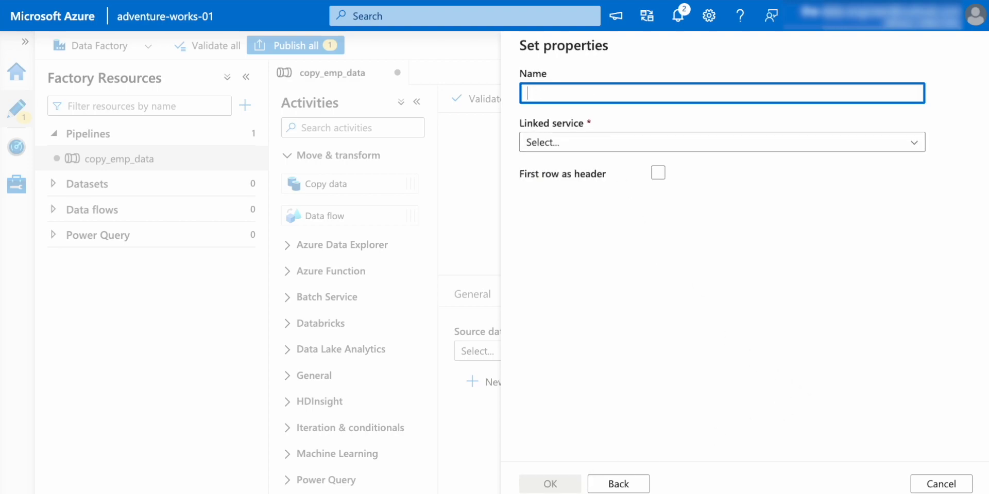
type("_")
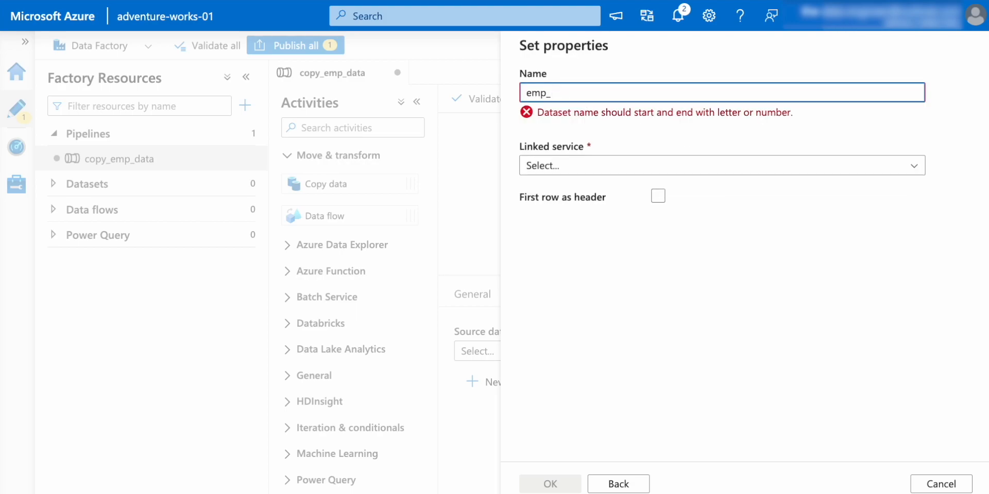
type("niput_dataset")
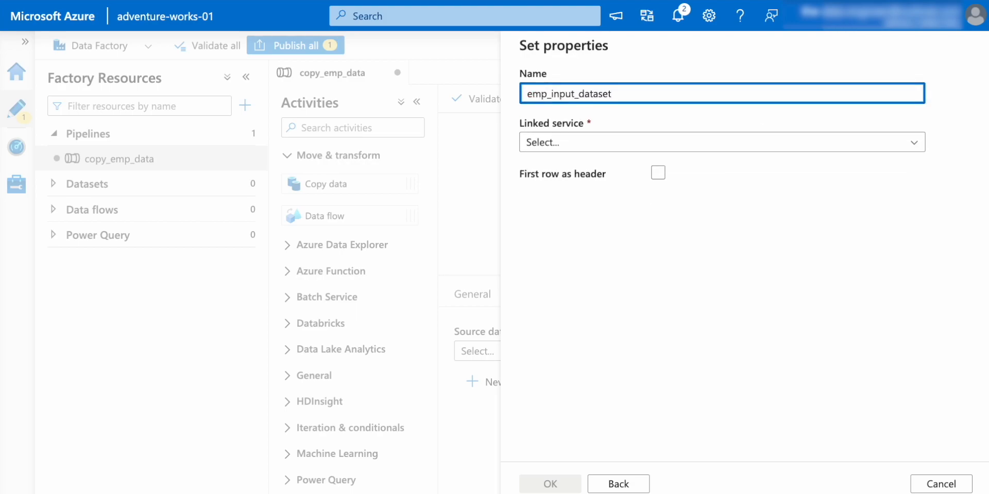
left_click(551, 146)
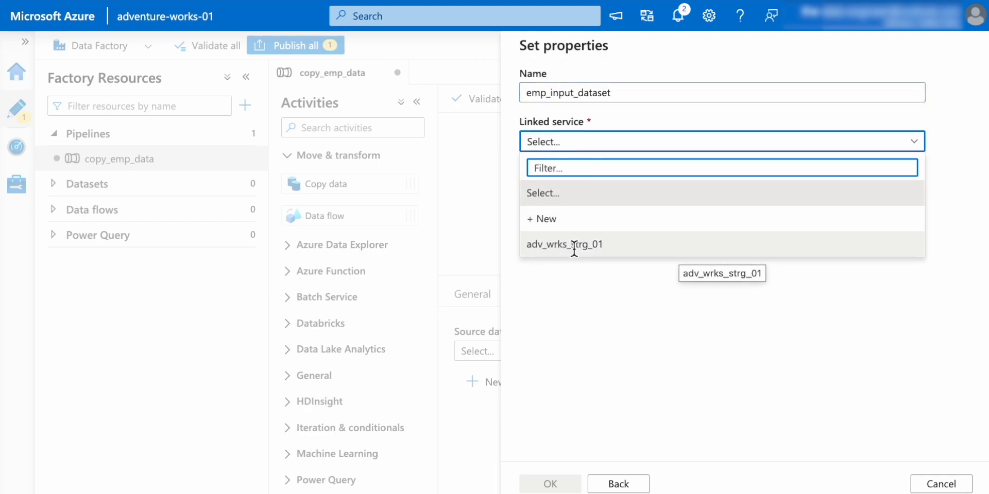
left_click(585, 247)
left_click(658, 216)
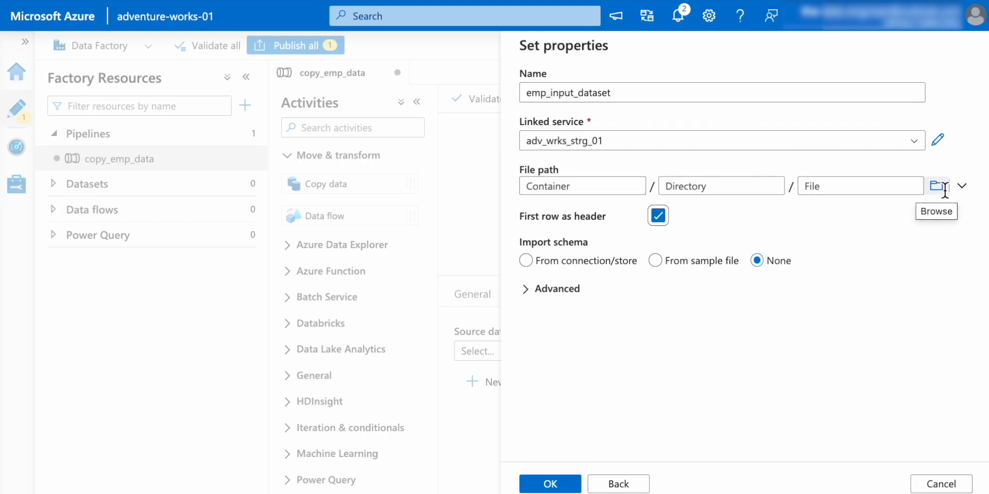
Set the dataset's file path to employee.csv in the input folder of the adventure-works container and create the dataset
left_click(945, 188)
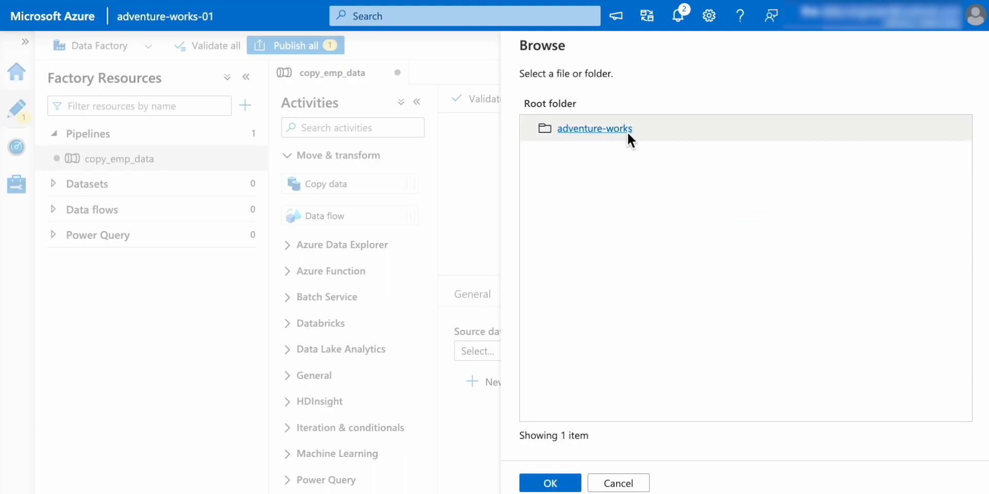
left_click(599, 130)
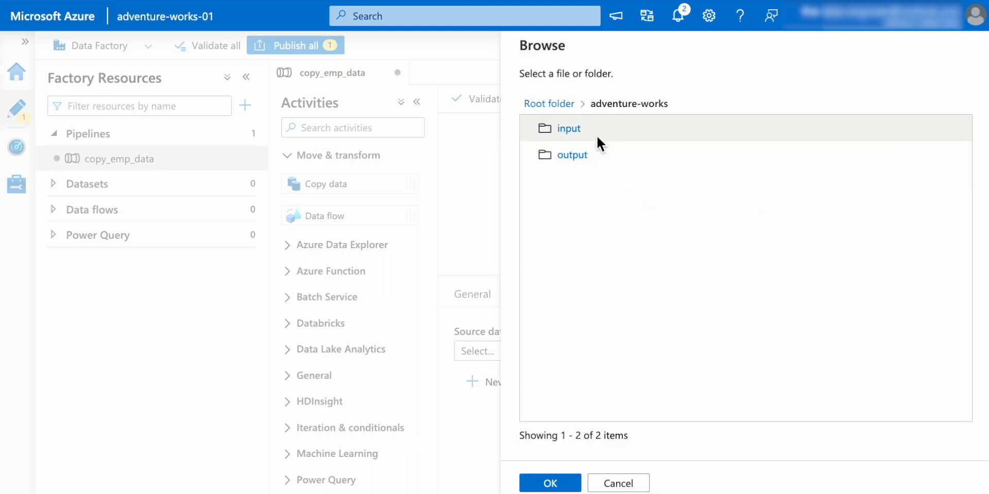
left_click(578, 133)
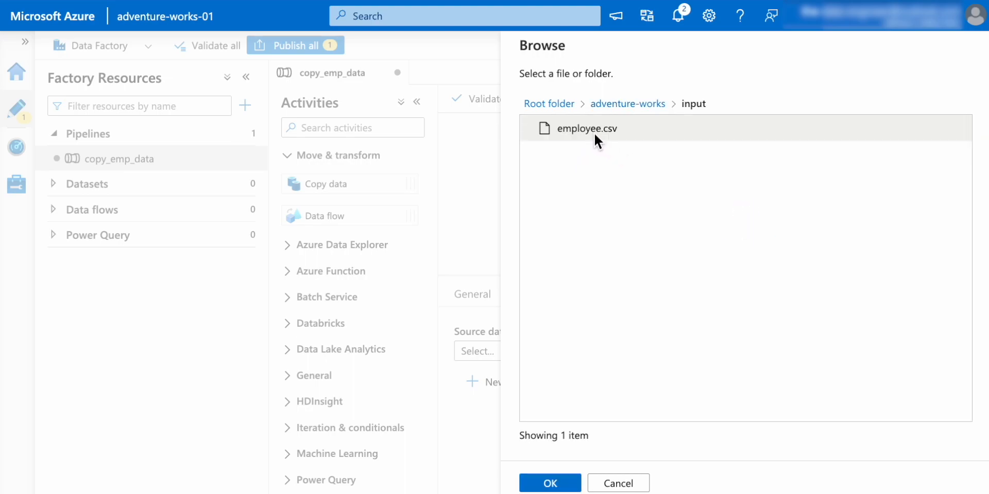
left_click(632, 133)
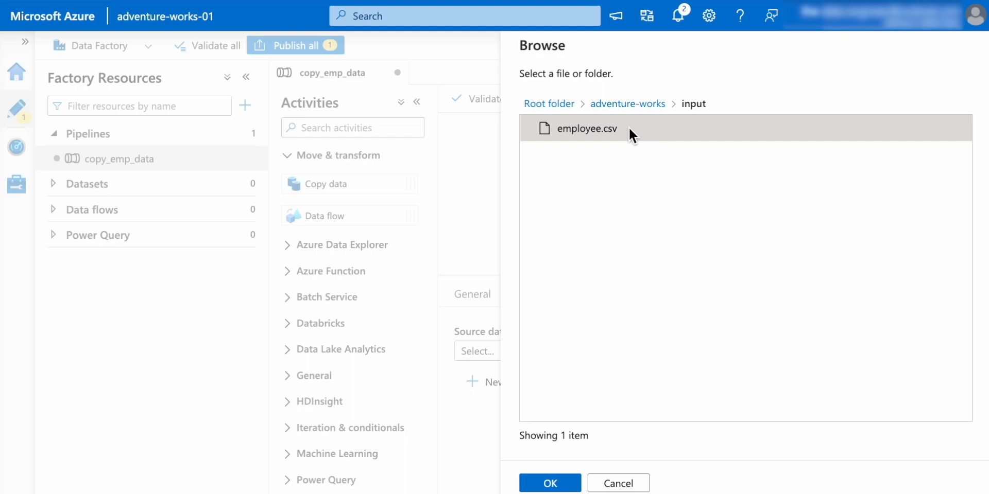
left_click(566, 483)
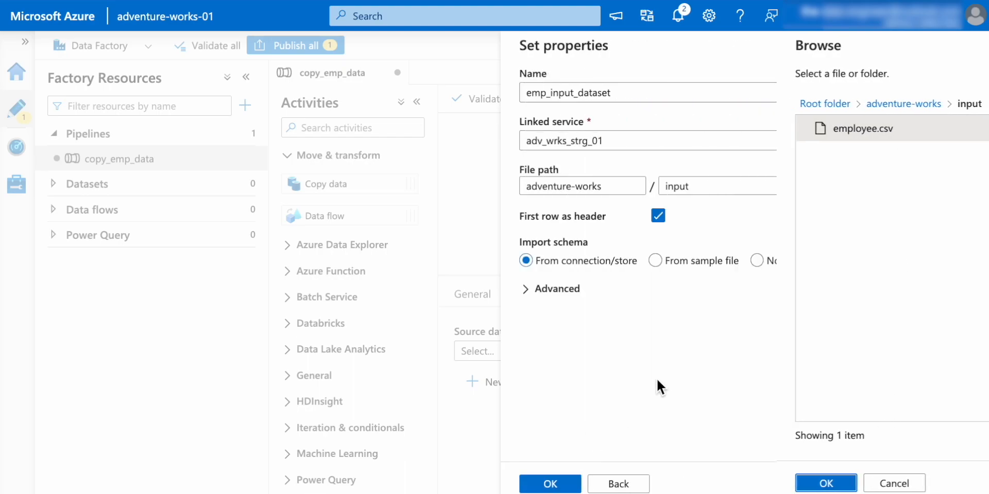
left_click_drag(527, 186, 577, 193)
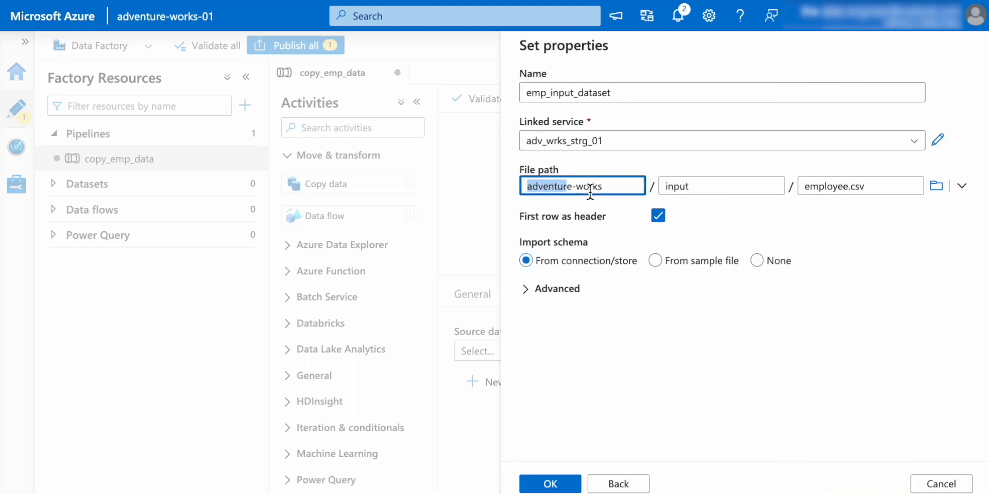
left_click(720, 192)
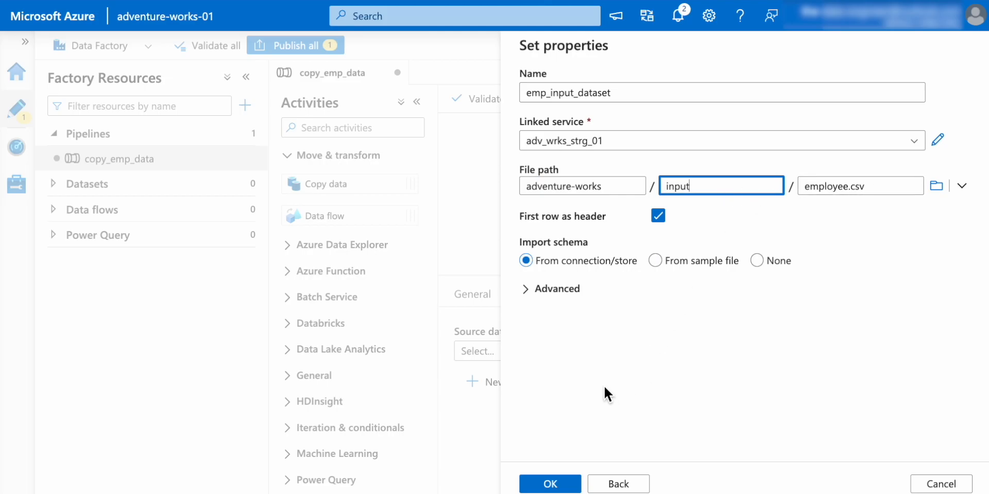
left_click_drag(519, 216, 603, 223)
left_click(566, 483)
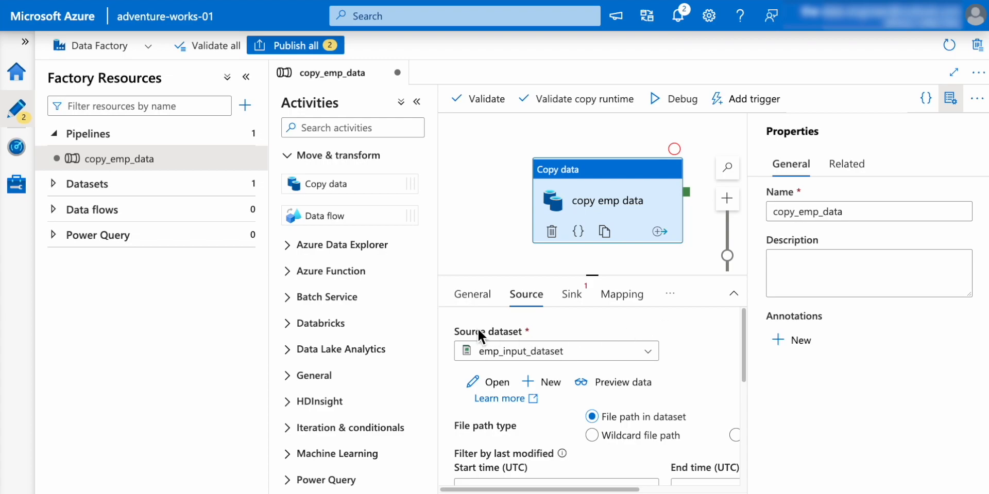
Clone emp_input_dataset and rename the copy emp_output_dataset
left_click(54, 184)
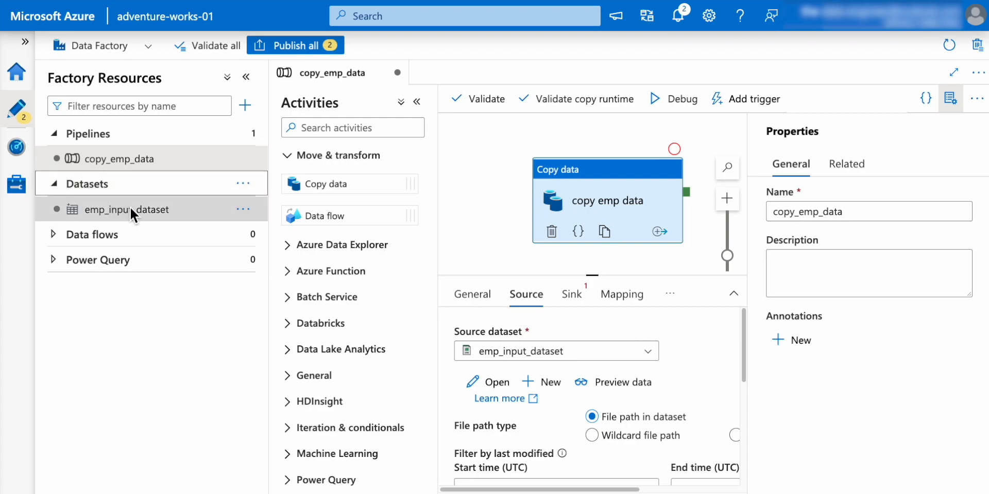
left_click(251, 210)
left_click(272, 255)
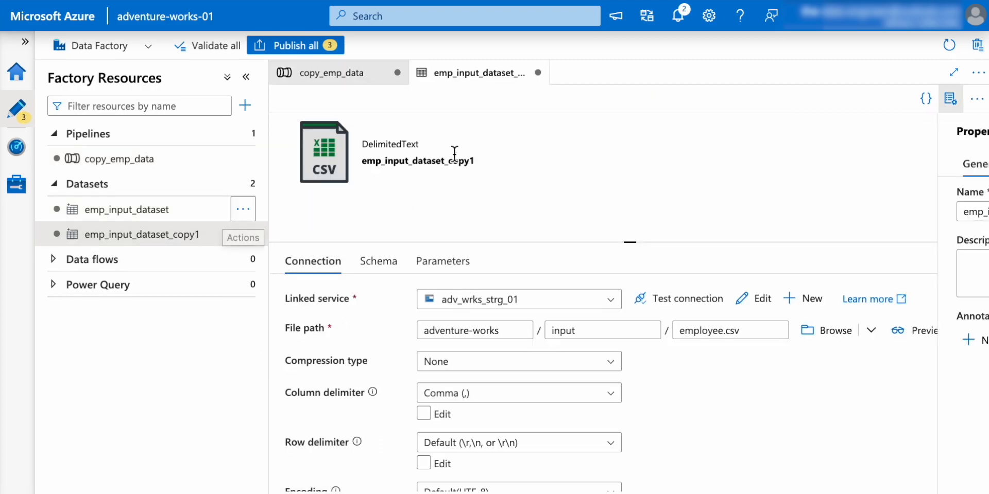
double_click(815, 219)
left_click_drag(796, 219, 909, 218)
type("output")
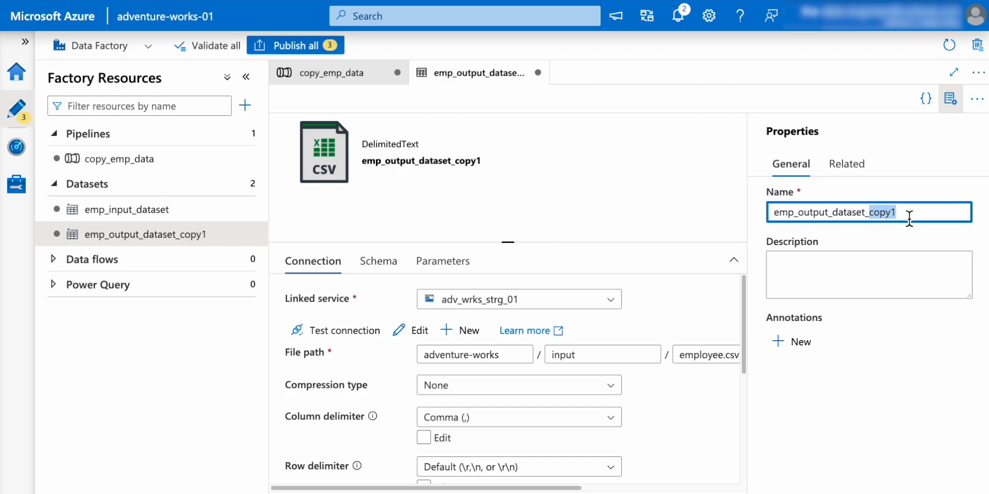
key("BackSpace")
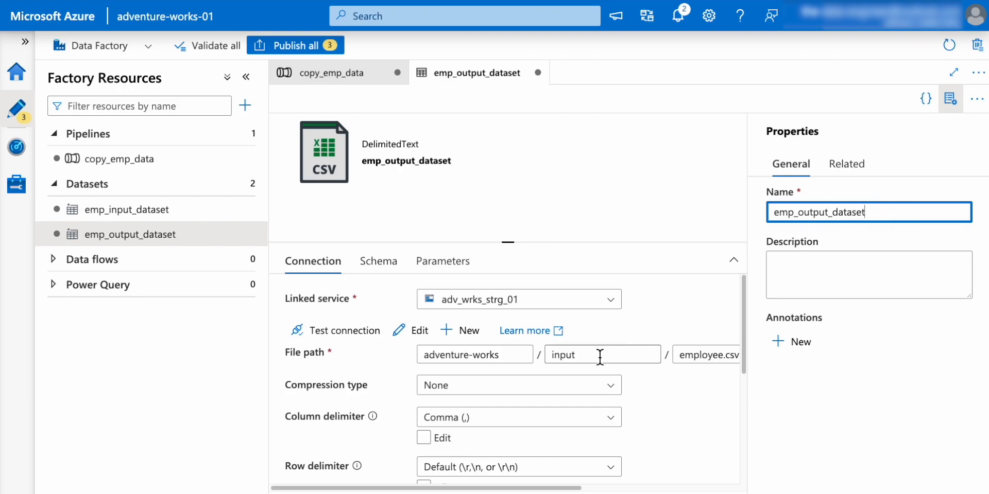
Change the directory in emp_output_dataset's file path to output and clear its file name
left_click(567, 358)
double_click(568, 359)
type("opu")
type("put")
double_click(684, 362)
type("File")
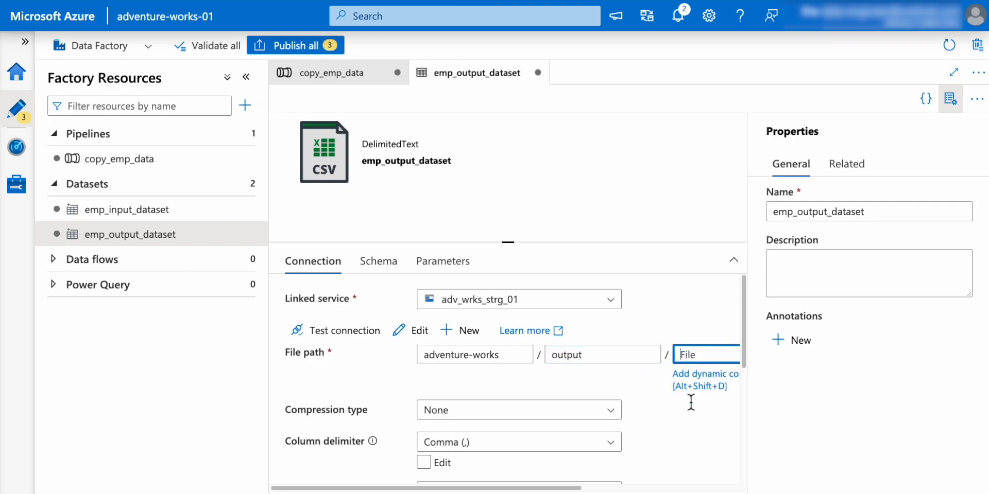
left_click(950, 99)
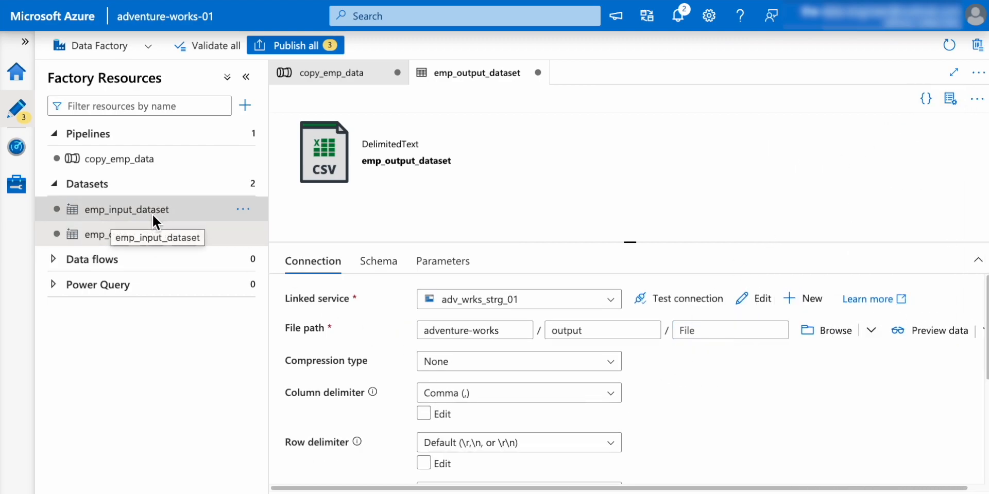
Assign emp_output_dataset as the sink dataset of the copy emp data activity in the copy_emp_data pipeline
left_click(140, 158)
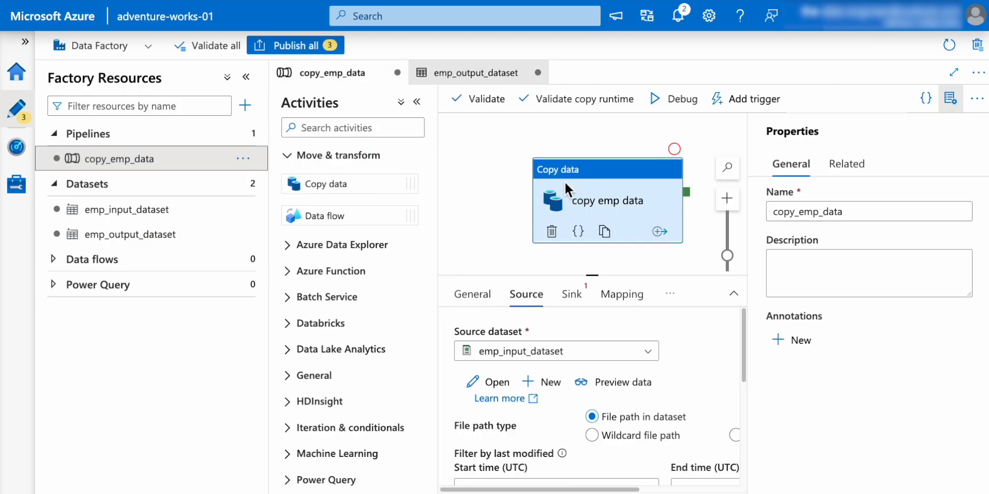
left_click(571, 296)
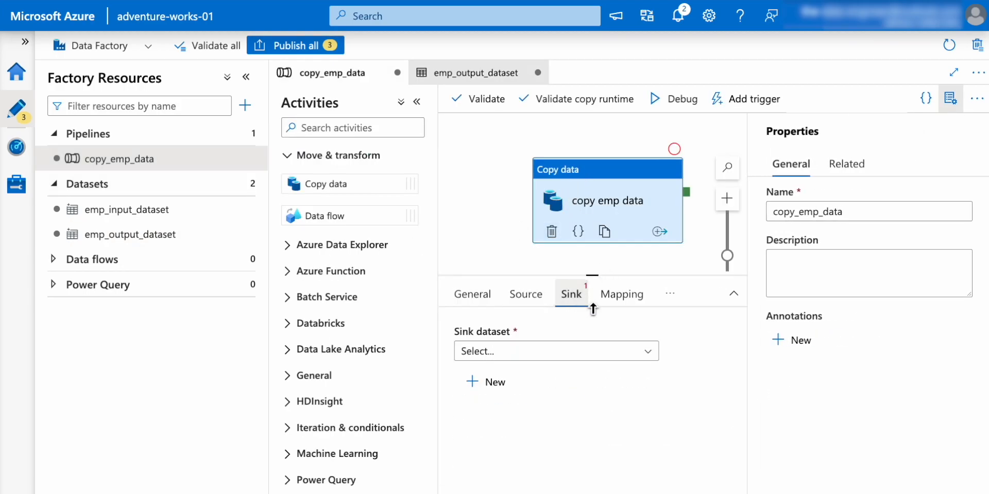
left_click(604, 350)
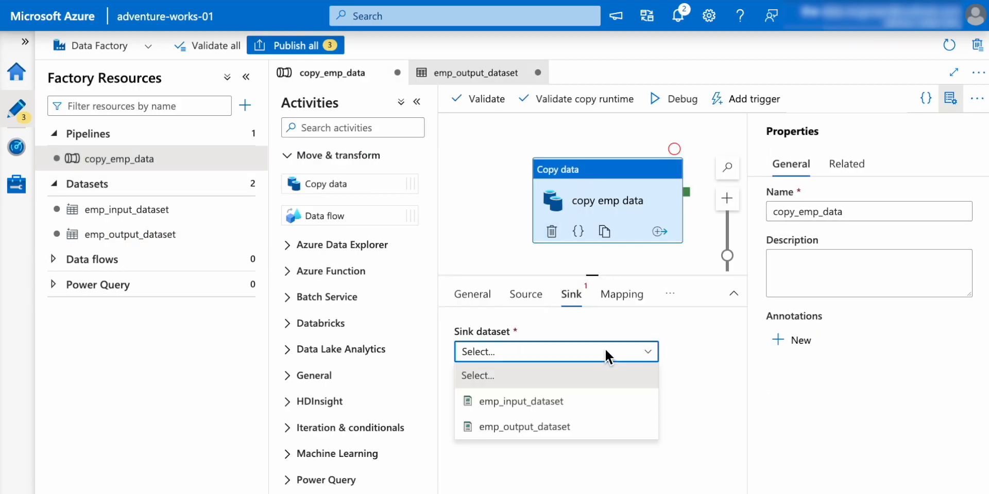
left_click(552, 431)
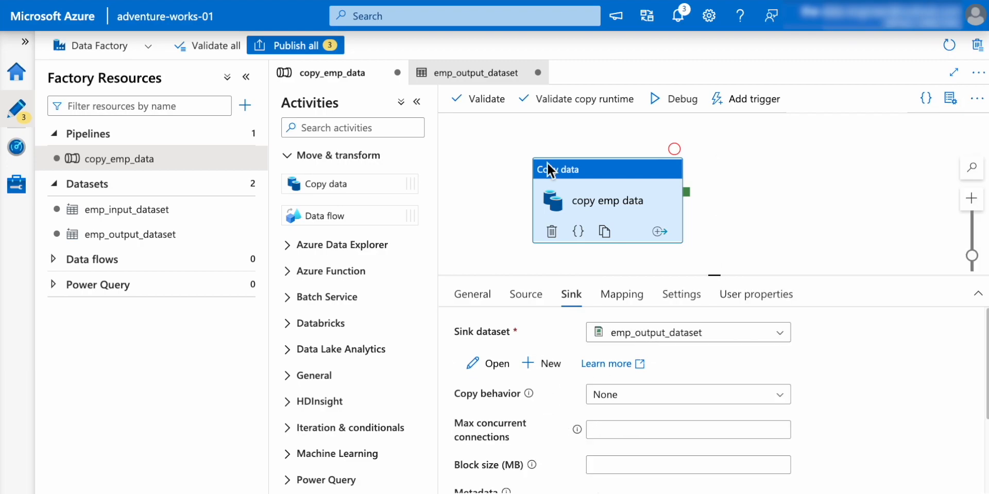
Start a debug run of the copy_emp_data pipeline and refresh its output to follow the activity's status
left_click(518, 299)
left_click(573, 297)
left_click(481, 214)
left_click(555, 95)
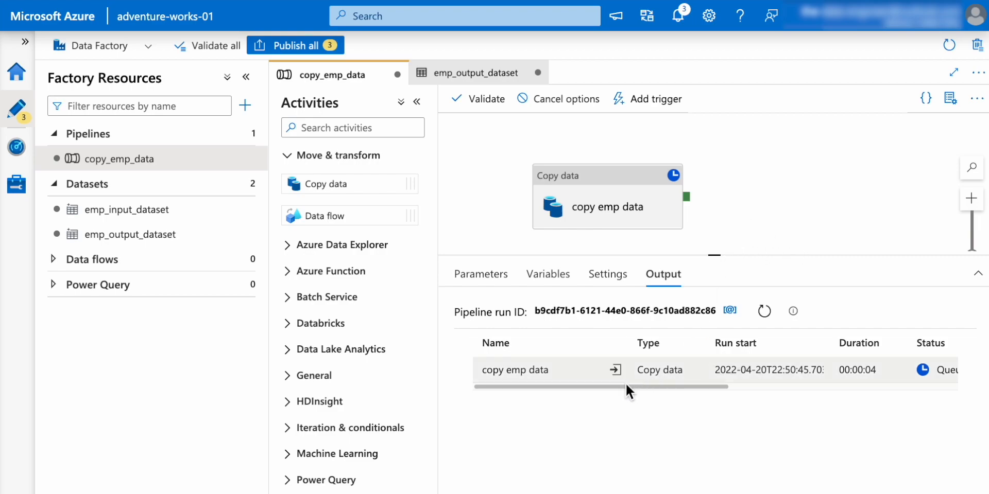
left_click_drag(625, 387, 677, 386)
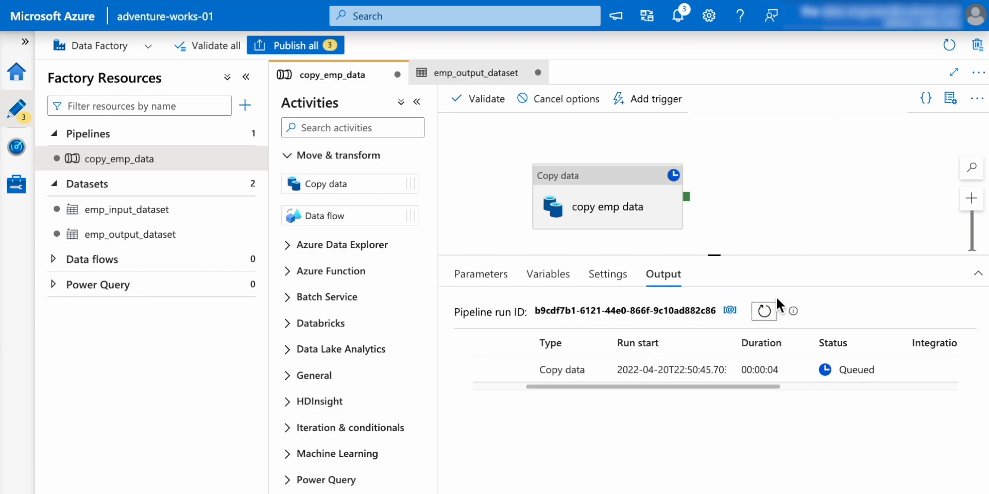
left_click(769, 313)
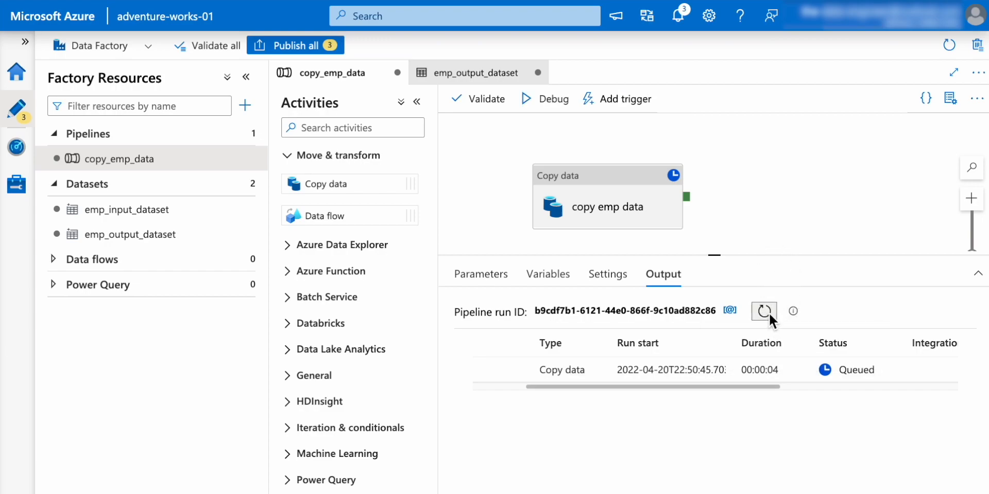
left_click_drag(839, 370, 876, 371)
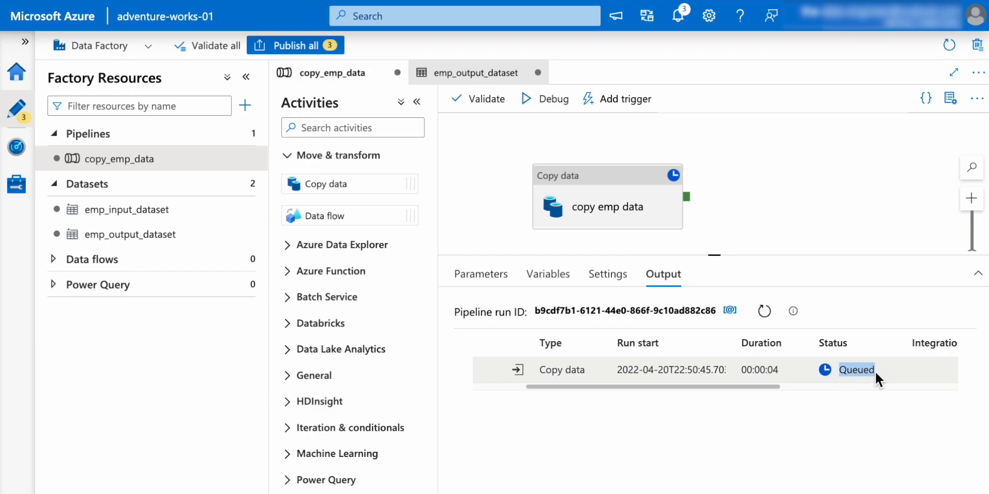
left_click_drag(664, 387, 606, 384)
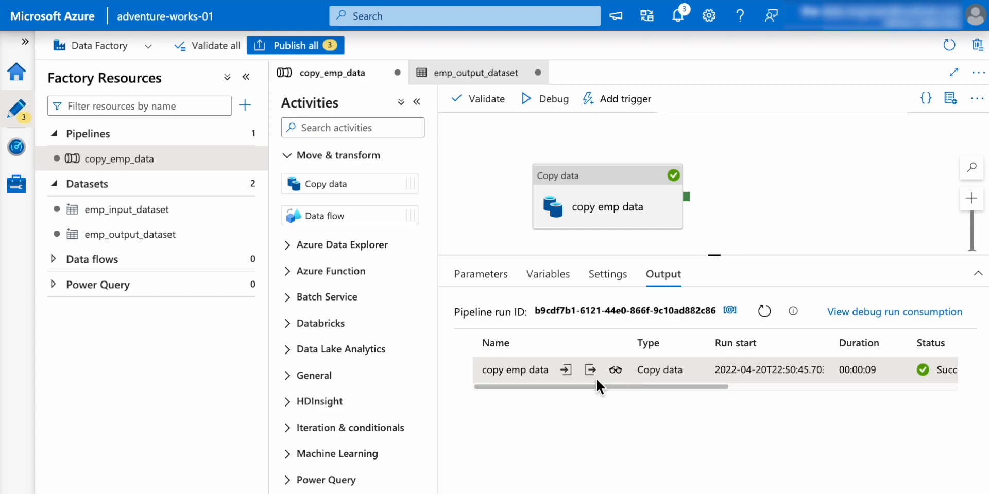
Examine the copy emp data run details, including data and files read and written and the DIUs used
left_click(614, 372)
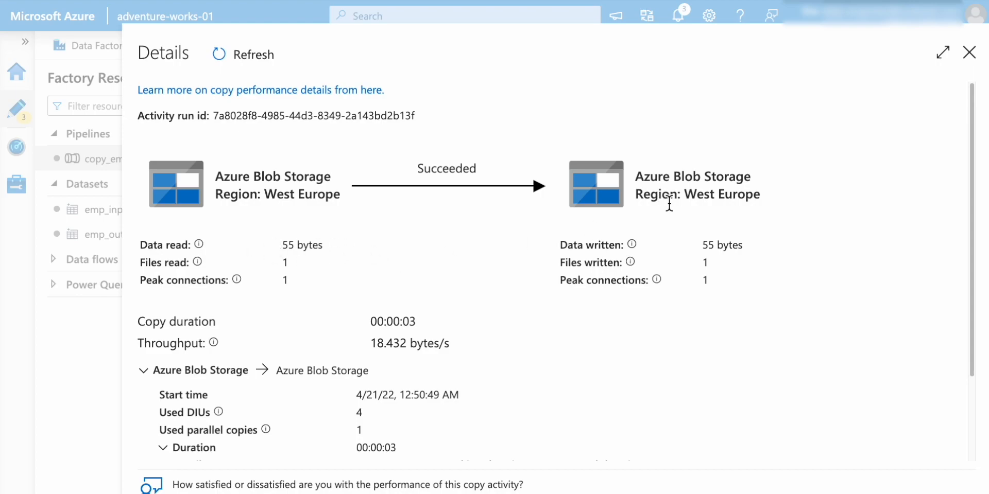
left_click_drag(282, 246, 330, 247)
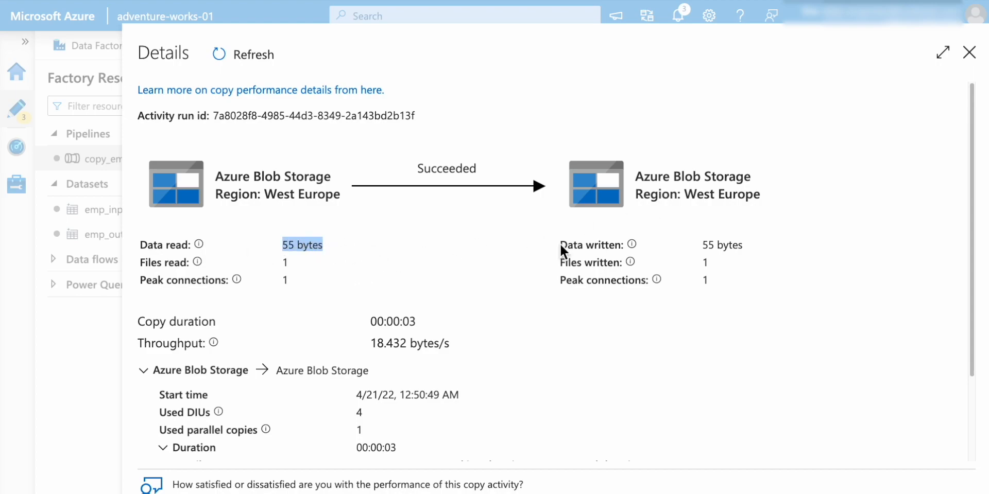
left_click_drag(140, 262, 225, 273)
left_click_drag(282, 264, 291, 264)
left_click_drag(573, 266, 726, 272)
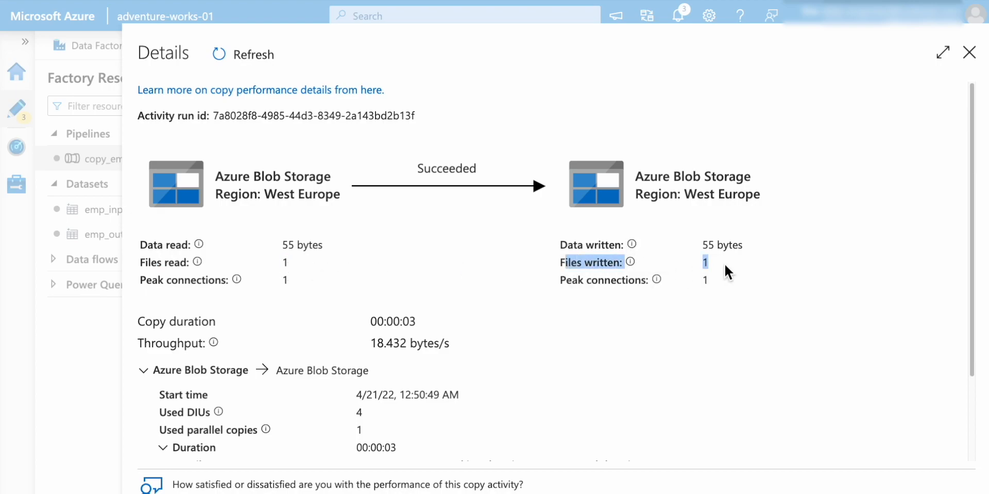
left_click_drag(564, 257, 755, 252)
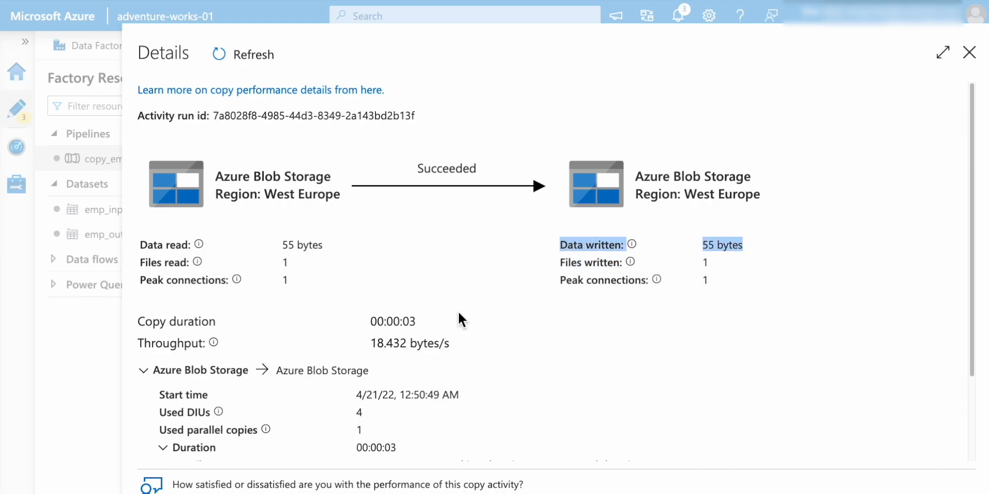
scroll(462, 311, "down", 2)
double_click(176, 238)
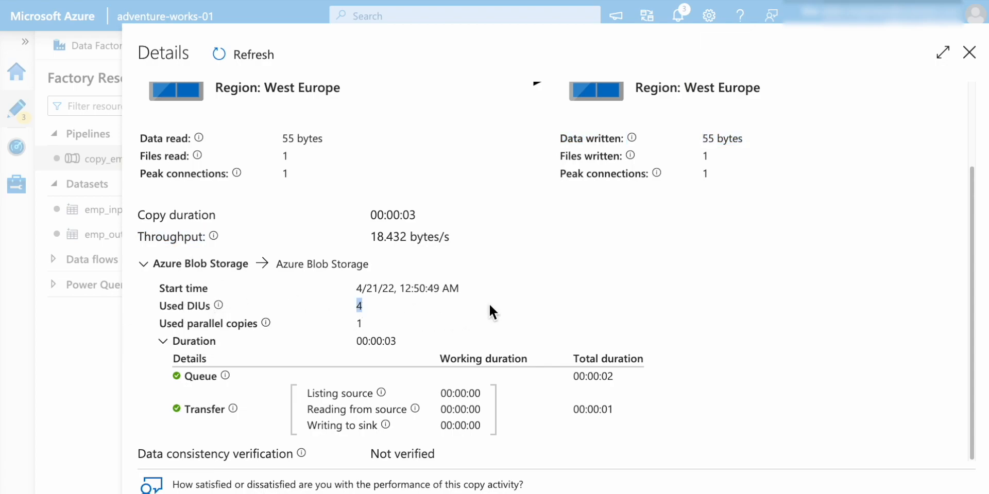
key("Escape")
Check the latest copy_emp_data debug run in the Data Factory's pipeline run monitoring
left_click(17, 148)
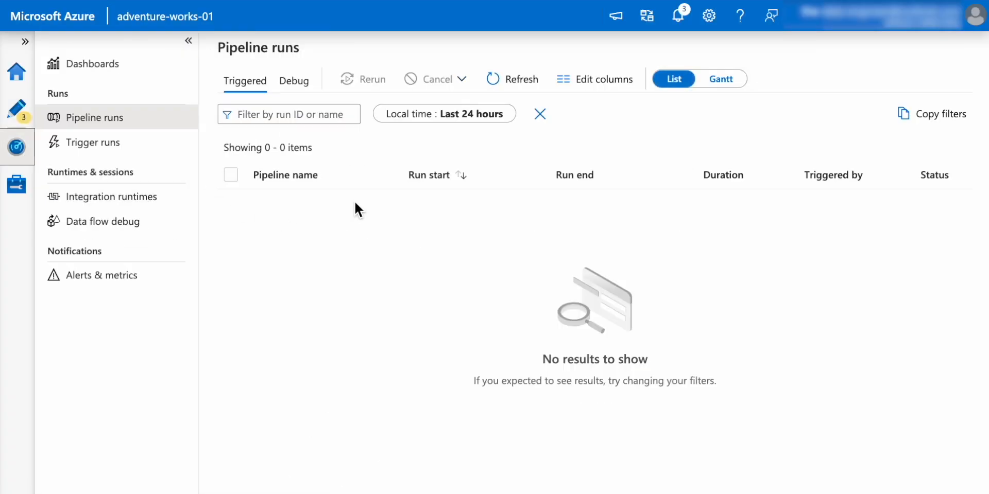
left_click(288, 79)
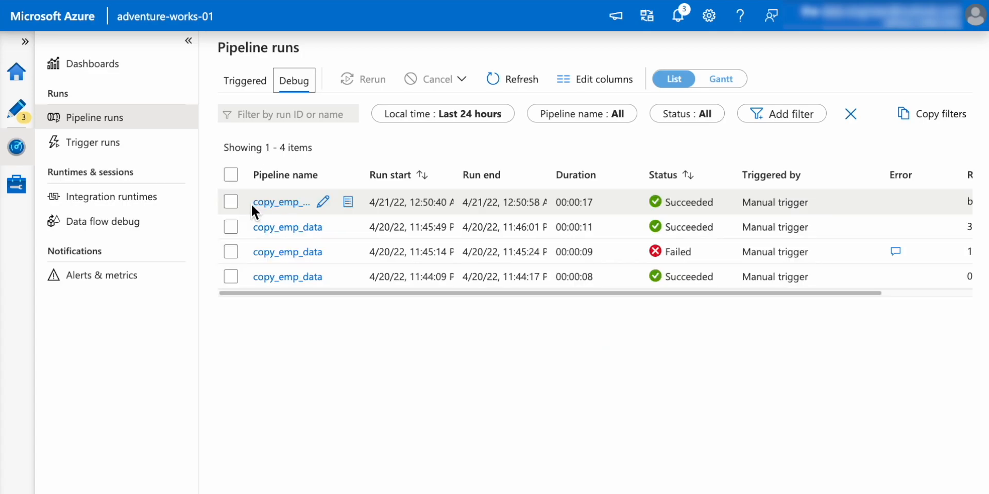
left_click_drag(251, 203, 584, 204)
Switch to the adventureworksstorage01 container, refresh the output folder, inspect the copied employee.csv contents and return to the adventure-works root
left_click(339, 1)
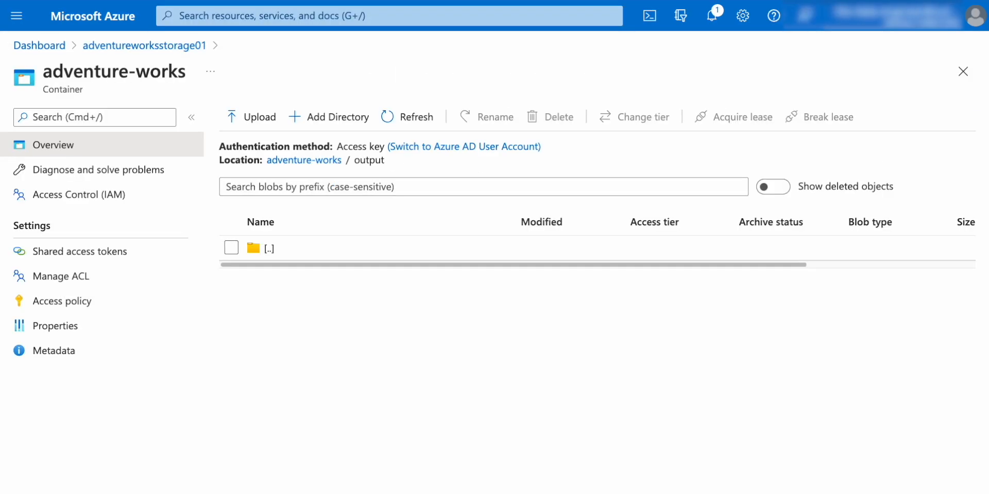
left_click(407, 115)
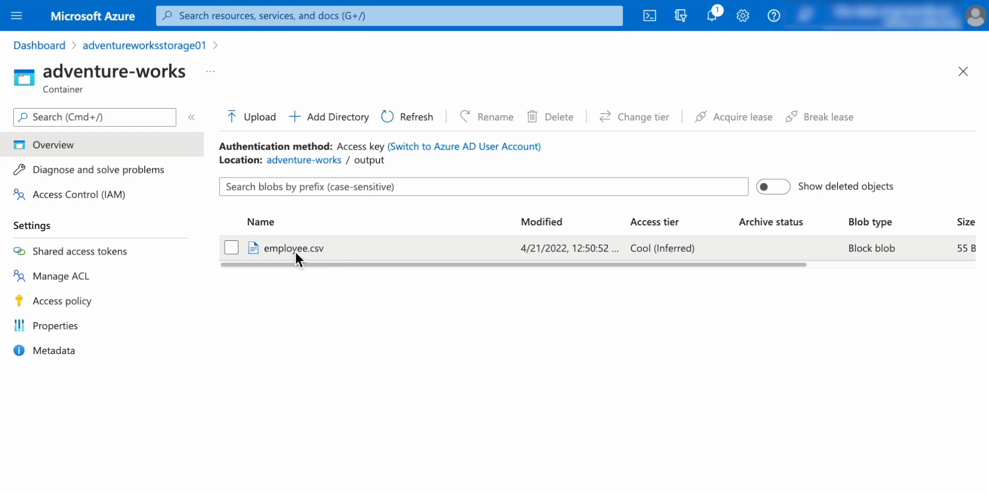
right_click(295, 252)
left_click(333, 136)
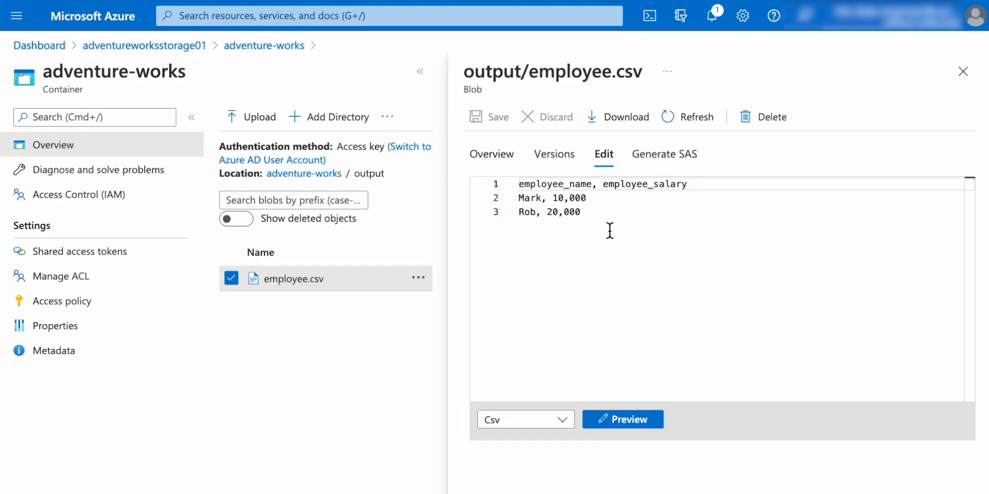
left_click_drag(607, 230, 498, 174)
left_click(962, 70)
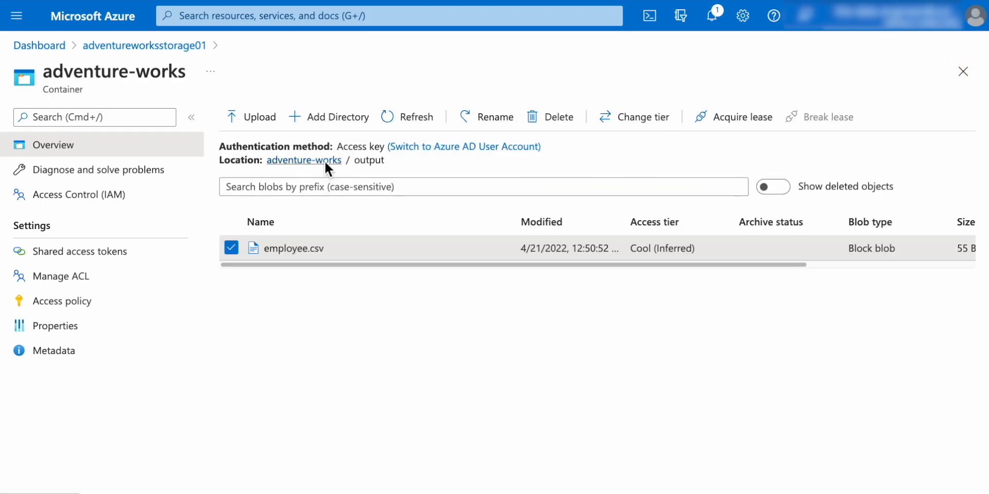
left_click(325, 161)
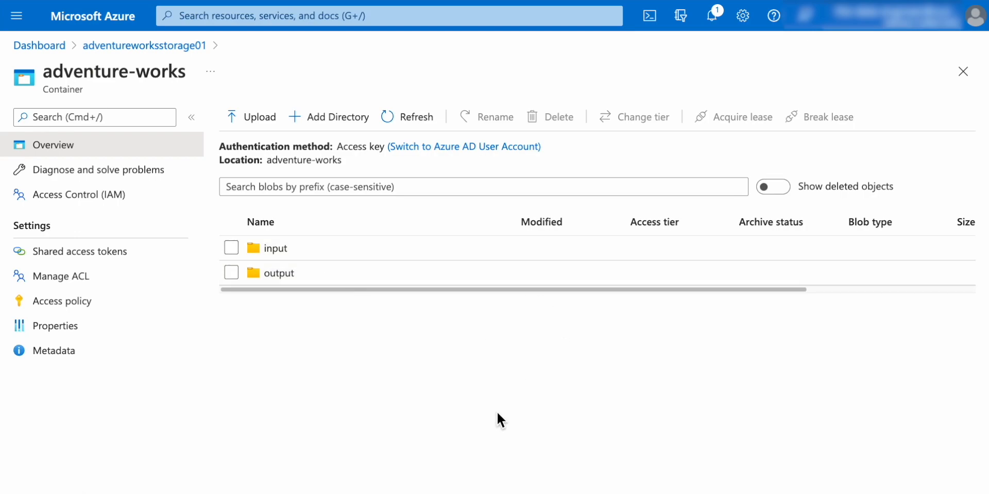